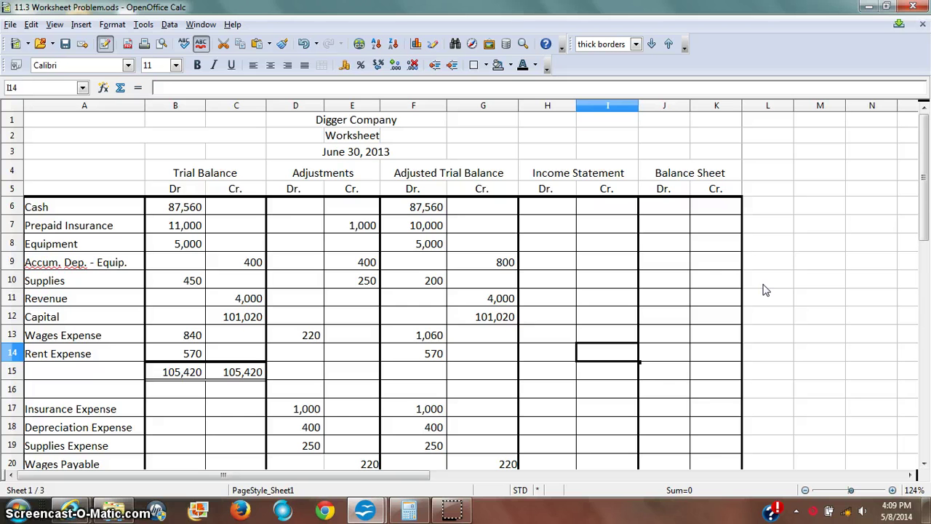
# Highlight the adjustment amounts and the empty Income Statement and Balance Sheet columns
pyautogui.moveTo(313, 220); pyautogui.dragTo(347, 404)
pyautogui.scroll(-1, 399, 249)
pyautogui.moveTo(386, 158); pyautogui.dragTo(474, 416)
pyautogui.scroll(1, 529, 158)
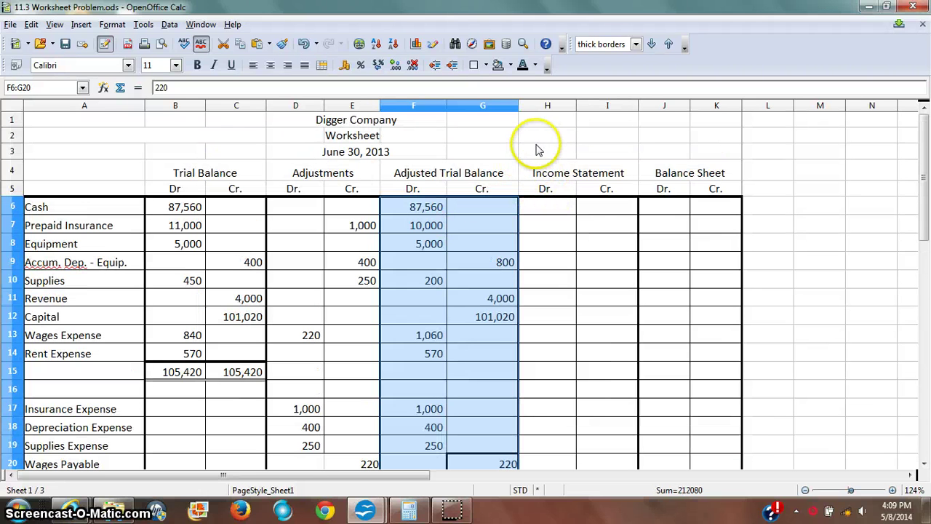
pyautogui.scroll(-1, 559, 157)
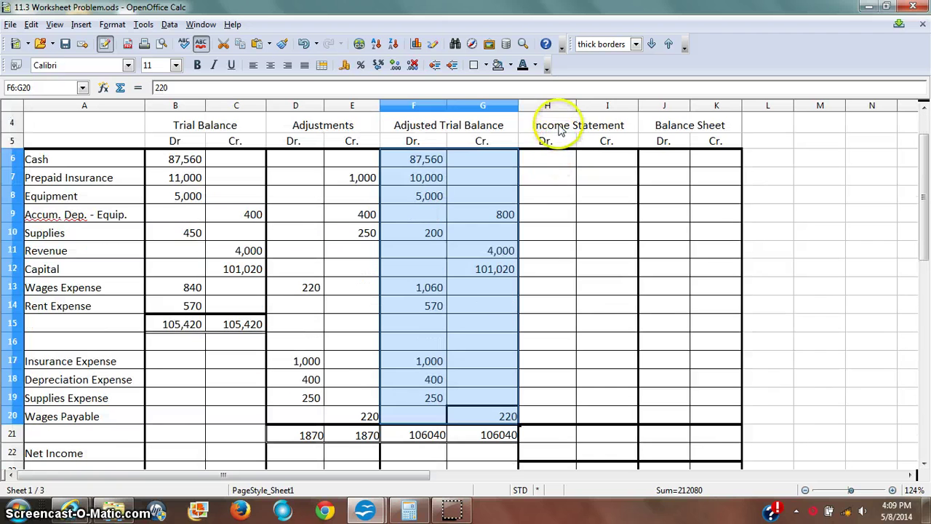
pyautogui.moveTo(558, 125); pyautogui.dragTo(727, 423)
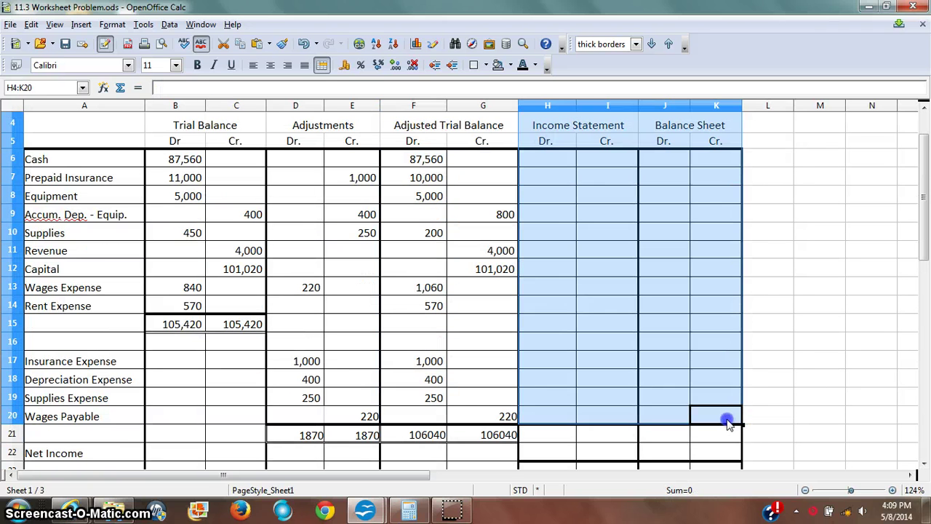
pyautogui.scroll(1, 691, 354)
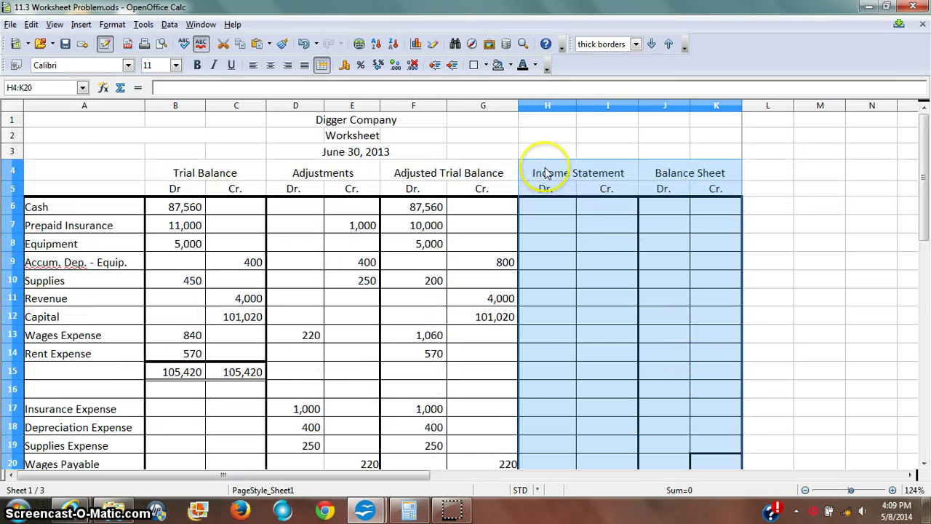
pyautogui.click(549, 143)
pyautogui.moveTo(550, 174); pyautogui.dragTo(704, 211)
pyautogui.scroll(5, 704, 211)
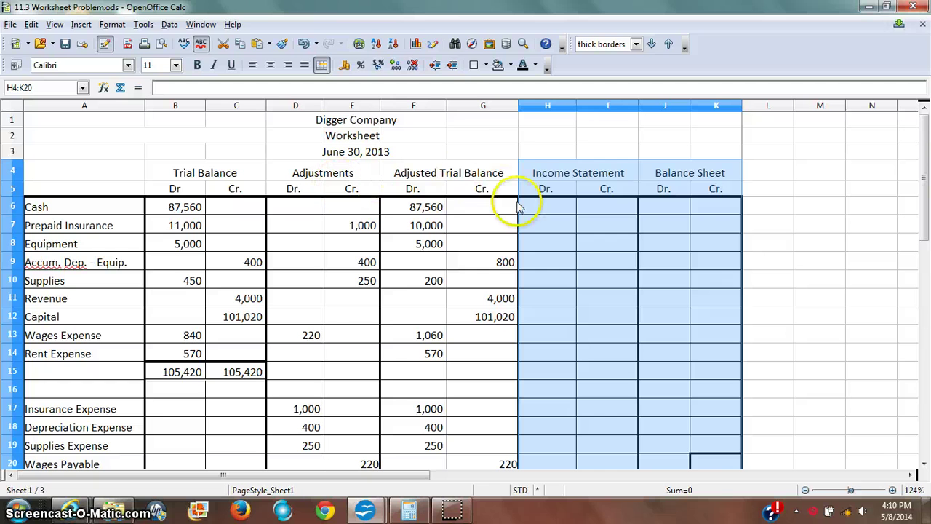
pyautogui.click(476, 136)
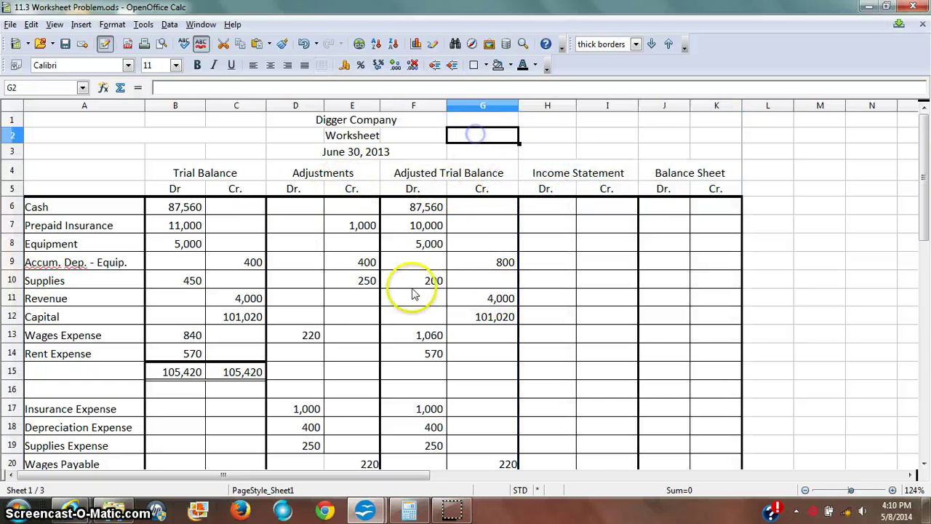
# Highlight the Adjusted Trial Balance heading, its amounts and its row 21 totals
pyautogui.click(911, 475)
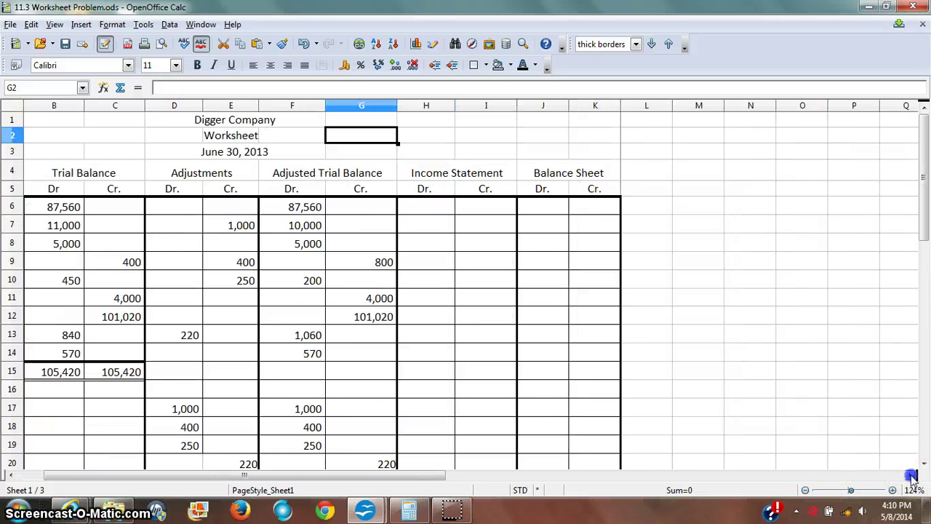
pyautogui.click(911, 474)
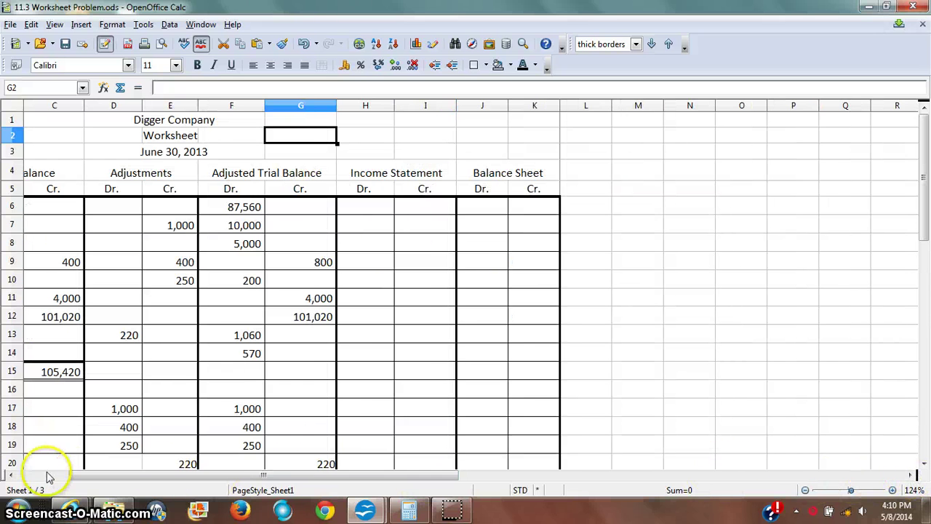
pyautogui.click(9, 474)
pyautogui.click(8, 475)
pyautogui.scroll(-1, 411, 203)
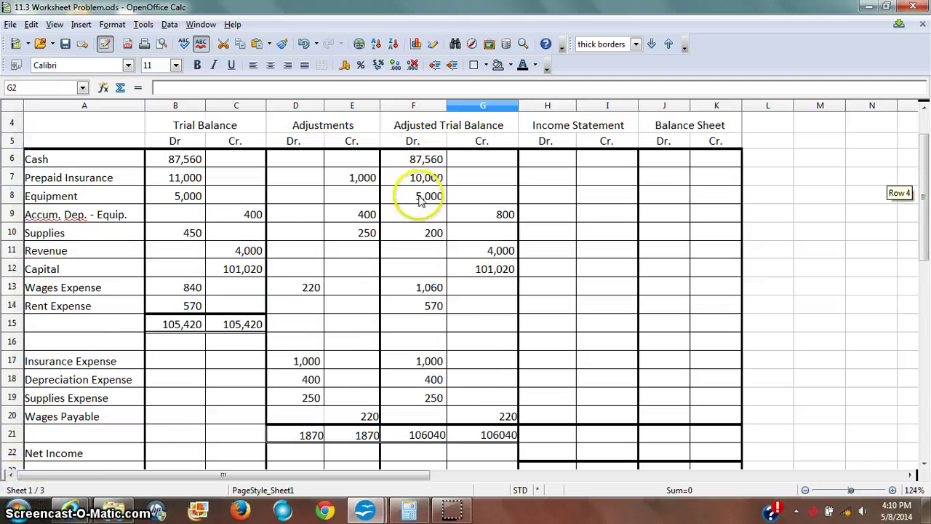
pyautogui.click(449, 123)
pyautogui.moveTo(418, 435); pyautogui.dragTo(489, 436)
pyautogui.scroll(1, 497, 412)
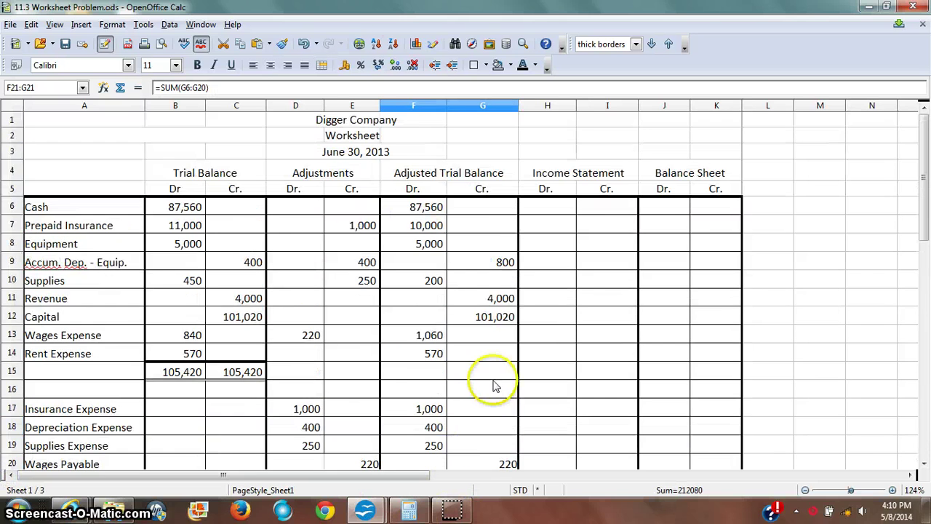
pyautogui.scroll(-2, 474, 332)
pyautogui.scroll(2, 407, 254)
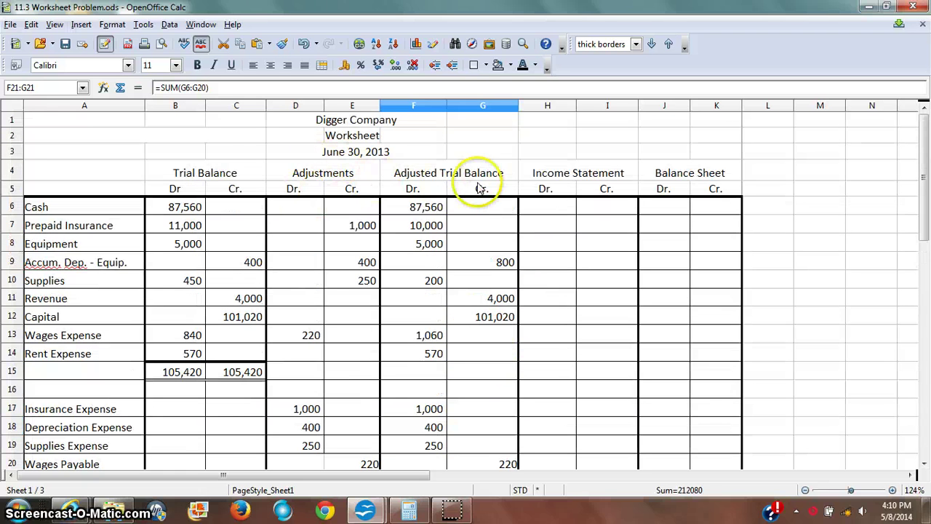
pyautogui.click(426, 190)
pyautogui.moveTo(437, 206); pyautogui.dragTo(473, 251)
pyautogui.scroll(3, 471, 261)
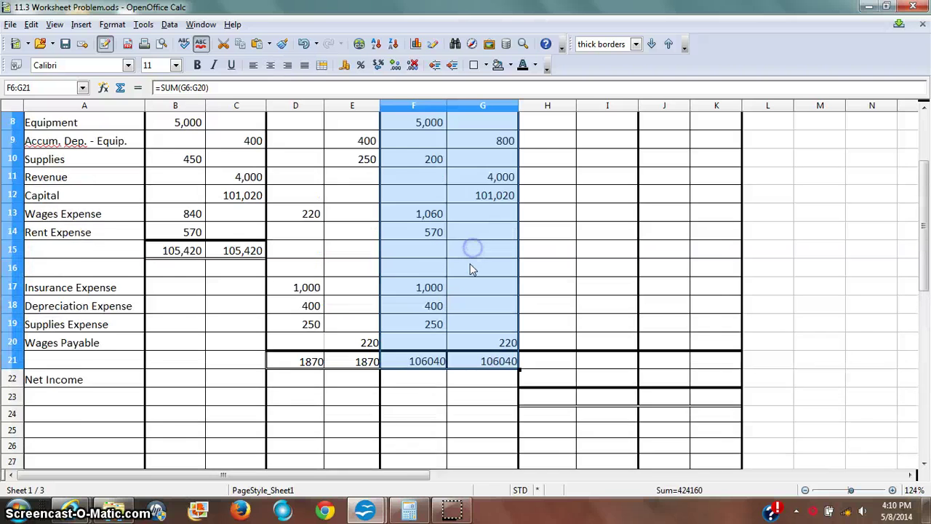
pyautogui.scroll(1, 470, 253)
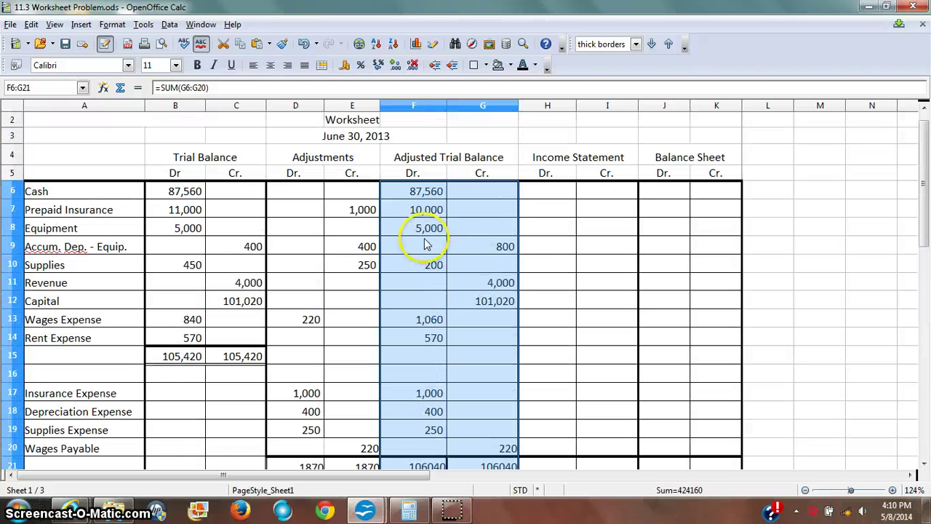
# Split the window after column A so account names sit beside columns F–K
pyautogui.click(909, 475)
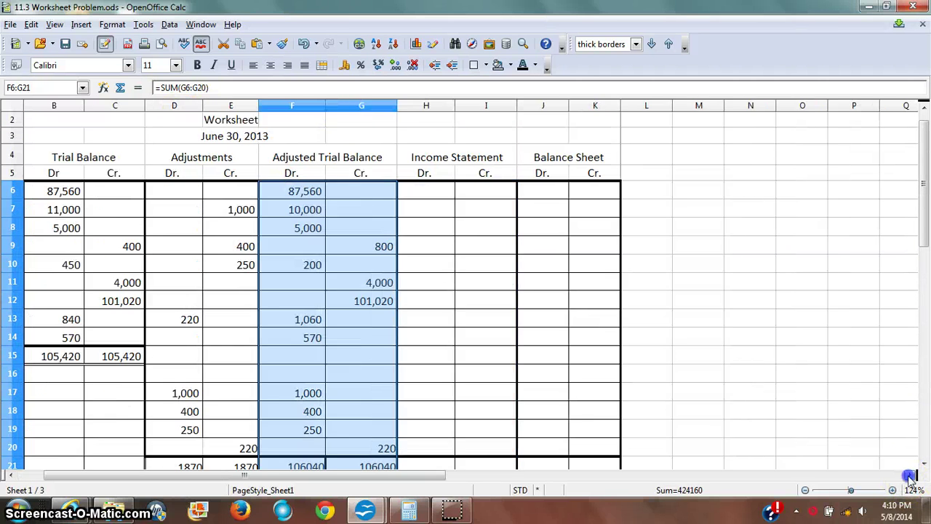
pyautogui.click(909, 475)
pyautogui.click(909, 475)
pyautogui.click(909, 475)
pyautogui.moveTo(364, 473); pyautogui.dragTo(275, 477)
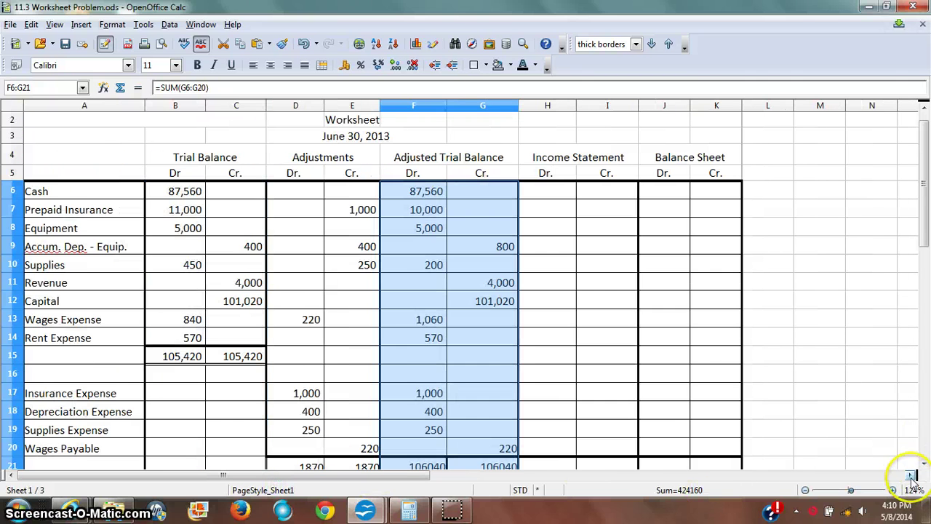
pyautogui.moveTo(917, 475); pyautogui.dragTo(169, 464)
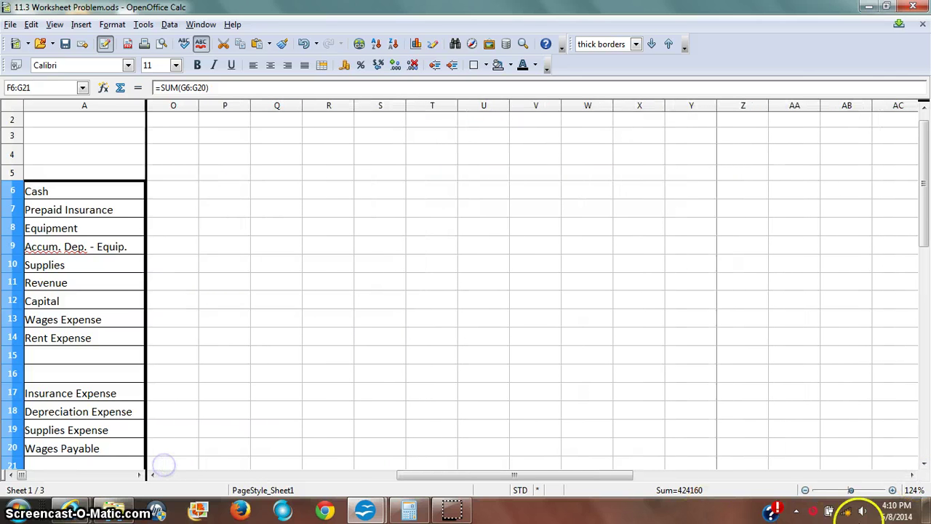
pyautogui.moveTo(586, 480); pyautogui.dragTo(430, 481)
pyautogui.scroll(1, 401, 437)
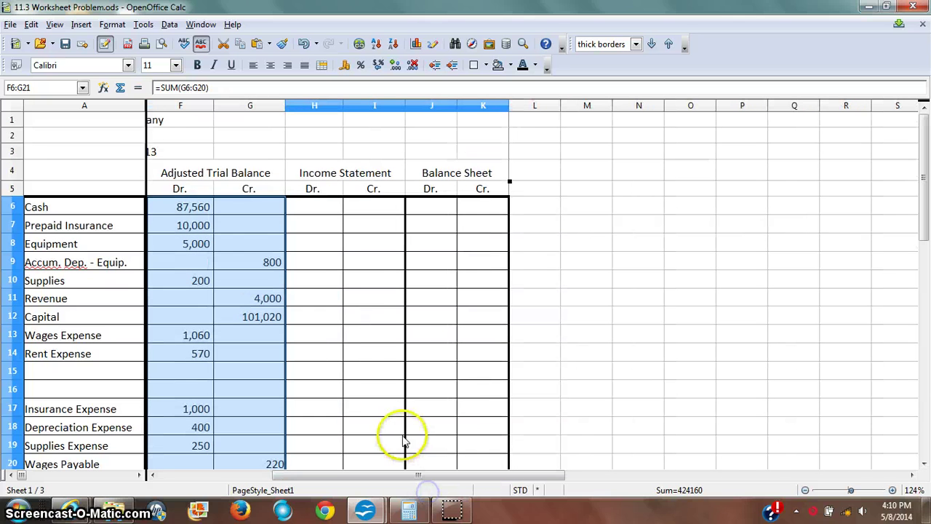
pyautogui.scroll(-1, 342, 262)
pyautogui.click(327, 215)
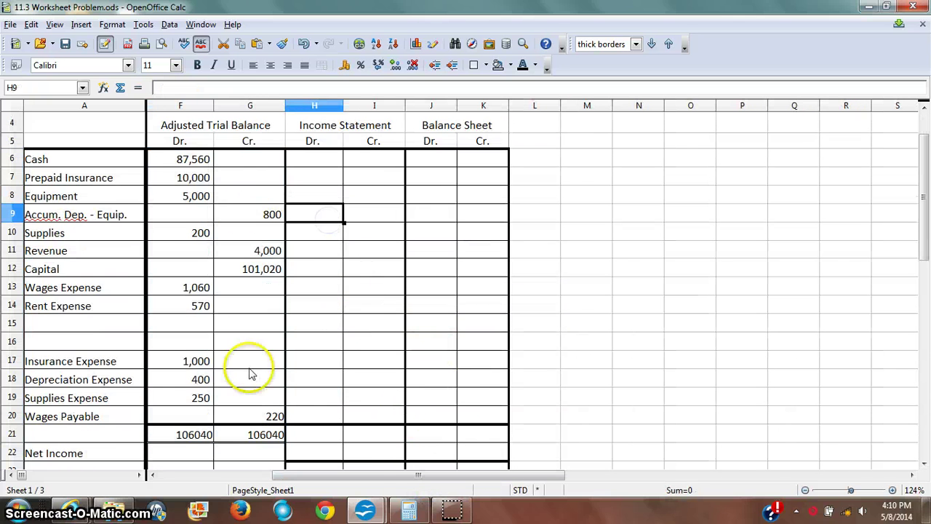
pyautogui.moveTo(407, 474)
pyautogui.mouseDown()
pyautogui.moveTo(357, 473)
pyautogui.moveTo(409, 476)
pyautogui.mouseUp()
pyautogui.scroll(1, 378, 436)
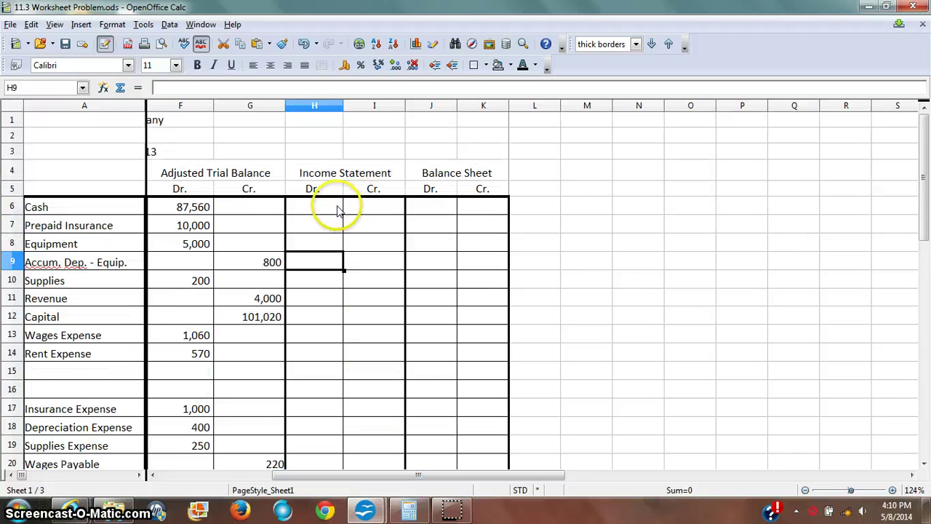
pyautogui.scroll(-1, 312, 259)
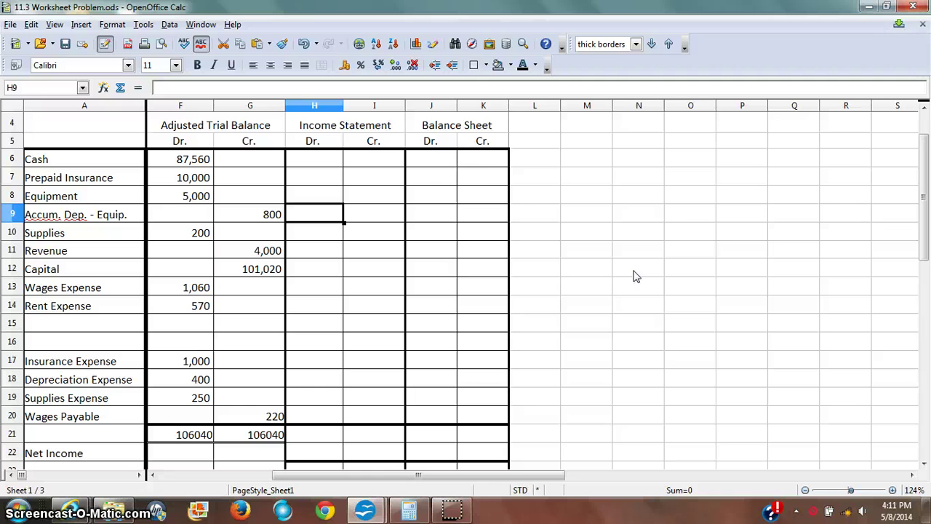
pyautogui.click(440, 165)
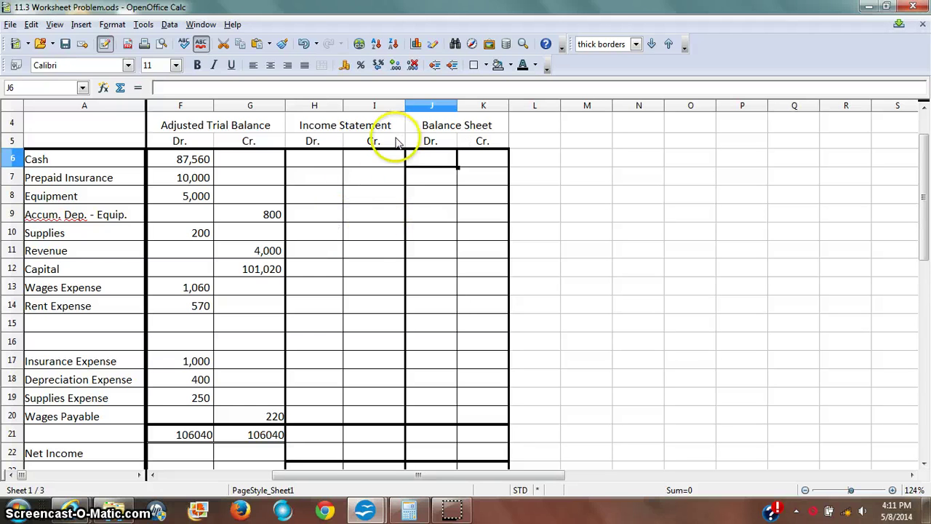
pyautogui.click(354, 171)
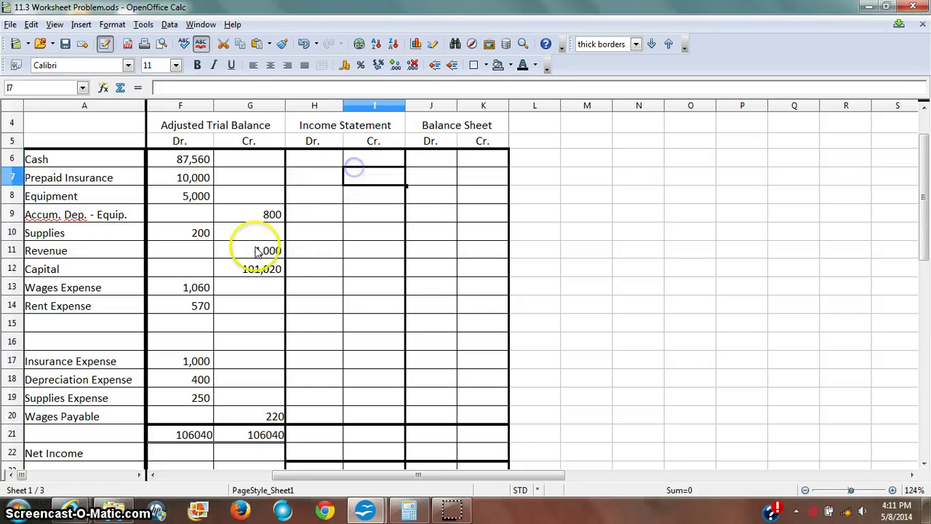
pyautogui.click(360, 251)
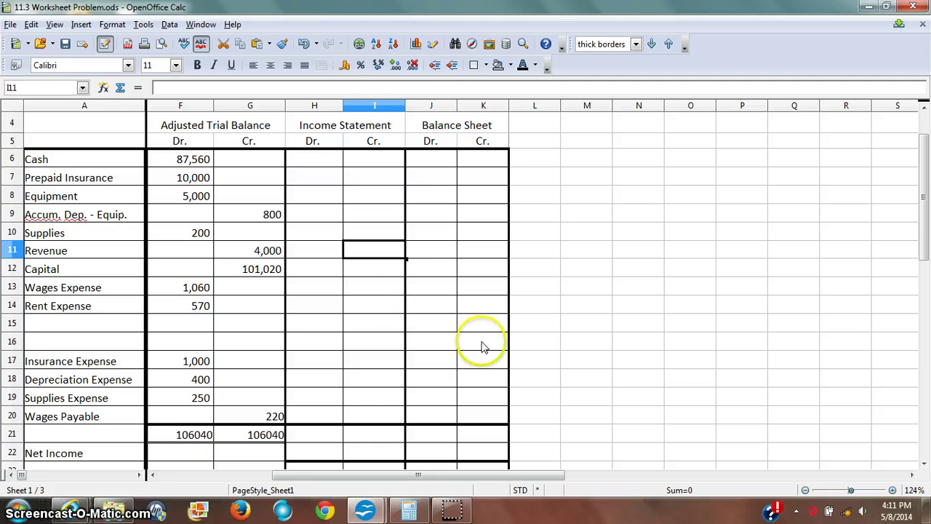
# Enter Revenue 4,000 as the Income Statement credit in I11
pyautogui.press('Return')
pyautogui.press('Down')
pyautogui.press('Left')
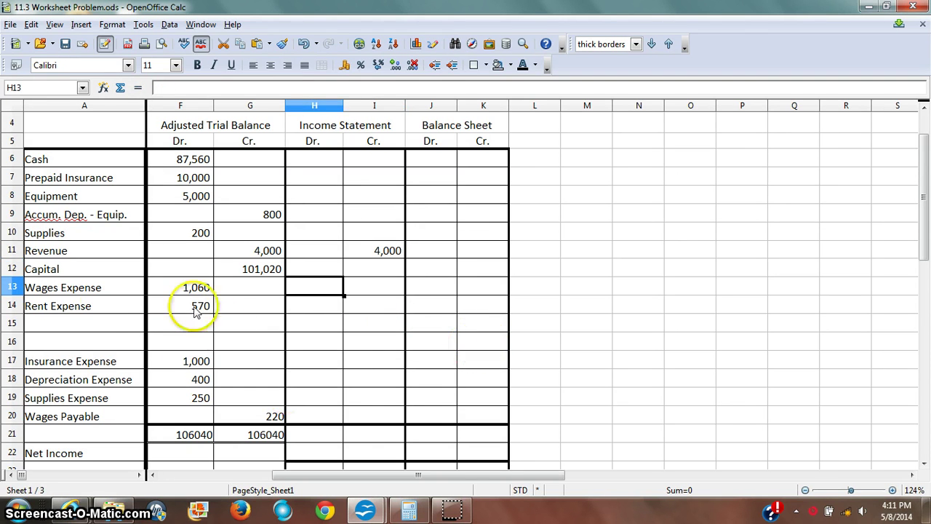
pyautogui.moveTo(187, 394); pyautogui.dragTo(196, 287)
pyautogui.click(322, 287)
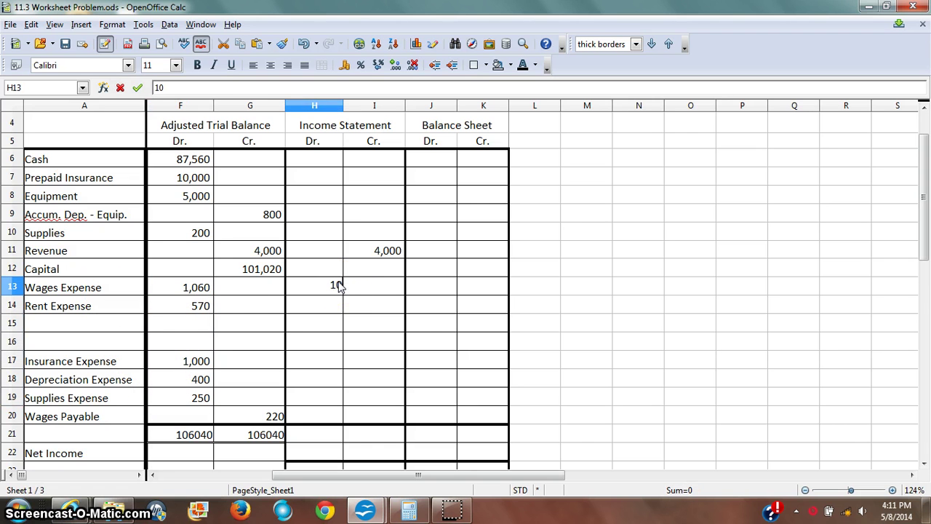
# Enter expense debits 1,060, 570, 1,000, 400 and 250 in the Income Statement column
pyautogui.press('Return')
pyautogui.write('570')
pyautogui.press('Return')
pyautogui.press('Down')
pyautogui.press('Down')
pyautogui.press('Down')
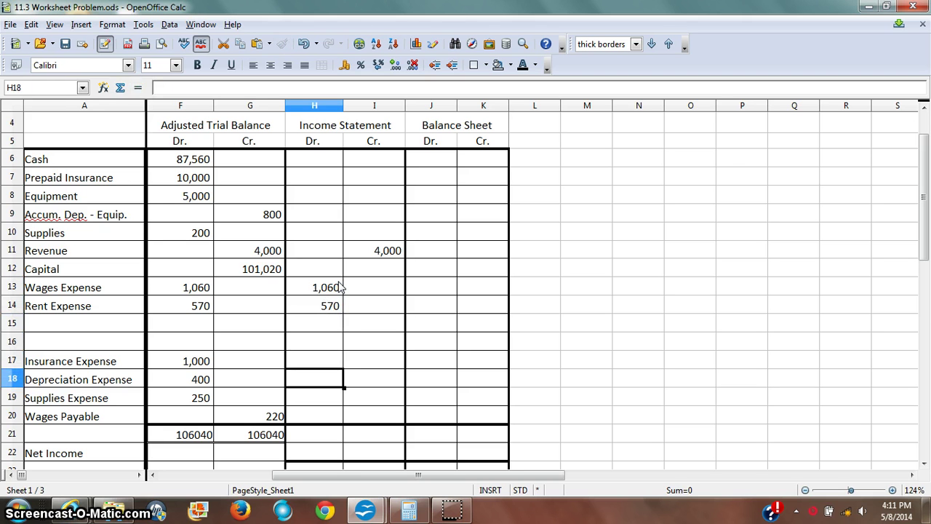
pyautogui.press('Up')
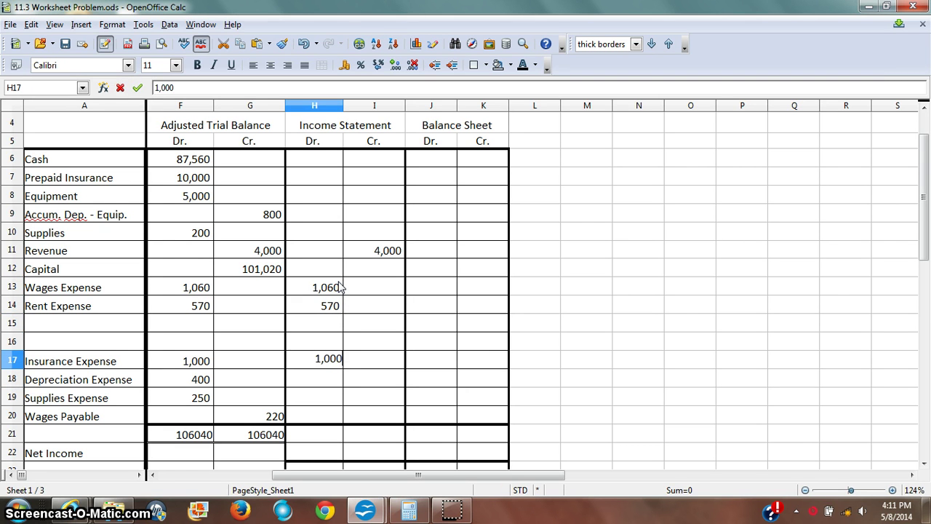
pyautogui.write('1,000')
pyautogui.press('Return')
pyautogui.write('400')
pyautogui.press('Return')
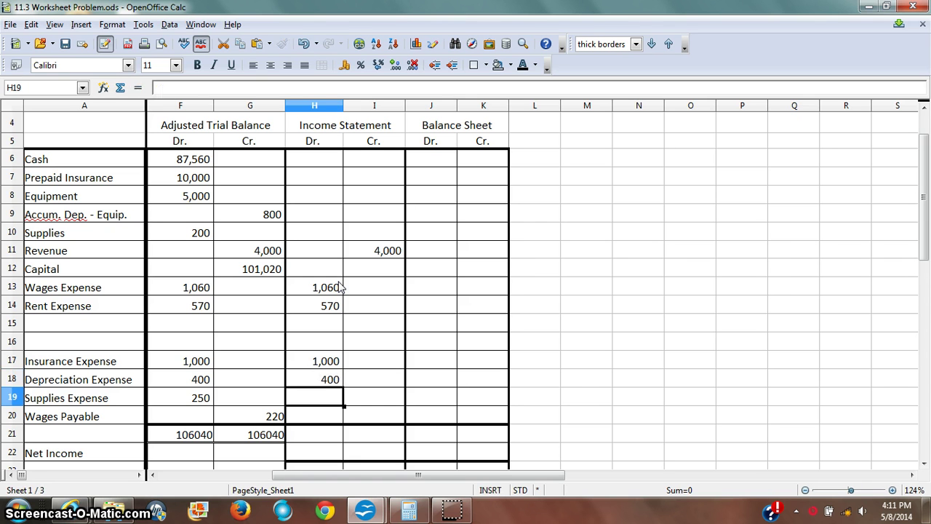
pyautogui.press('Tab')
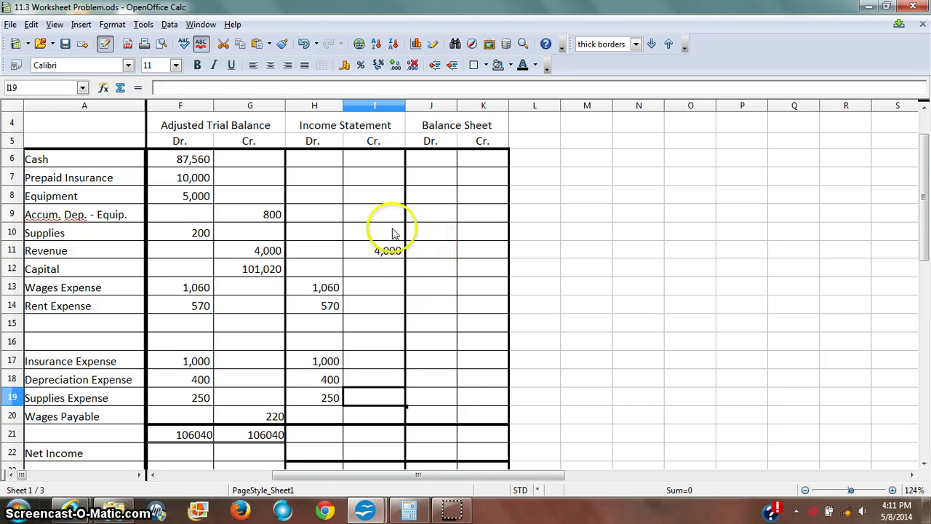
pyautogui.moveTo(328, 437); pyautogui.dragTo(489, 434)
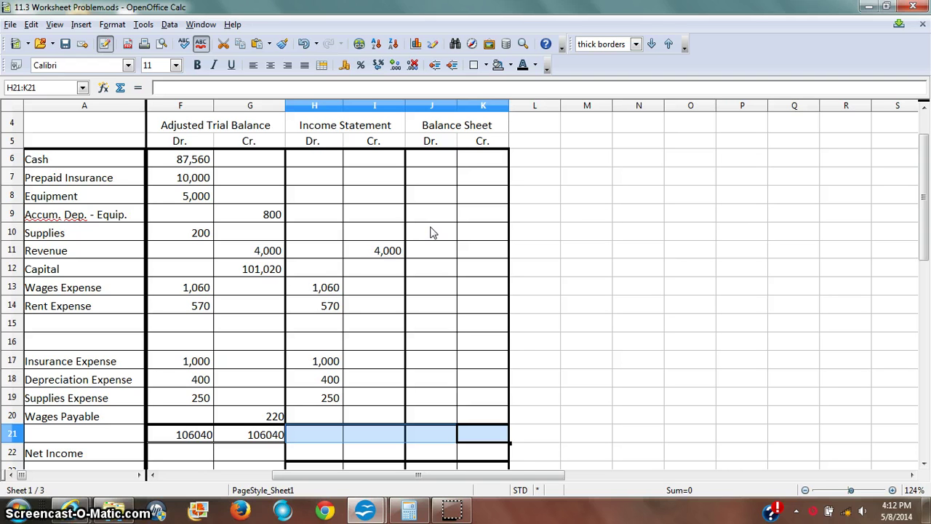
# Enter Balance Sheet debits 87,560, 10,000, 5,000 and 200, plus the 800 accumulated depreciation credit
pyautogui.click(438, 157)
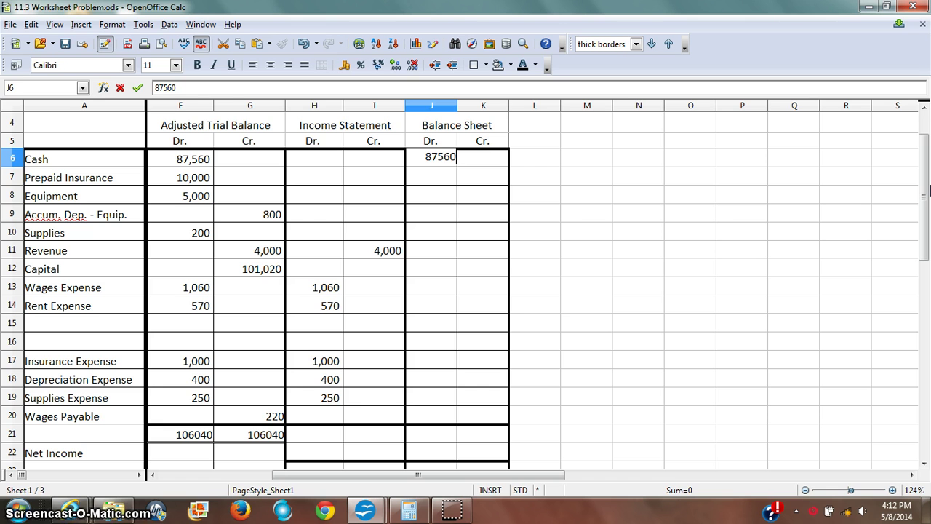
pyautogui.press('Return')
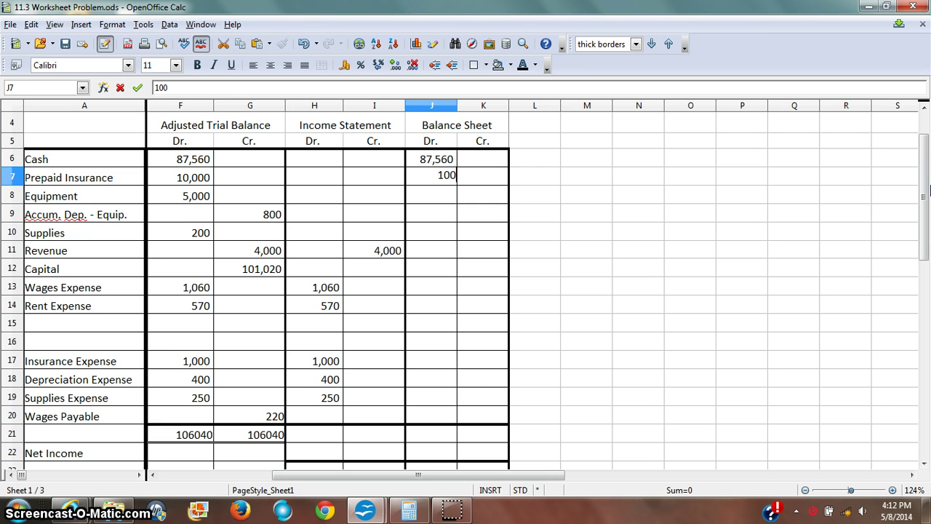
pyautogui.press('Return')
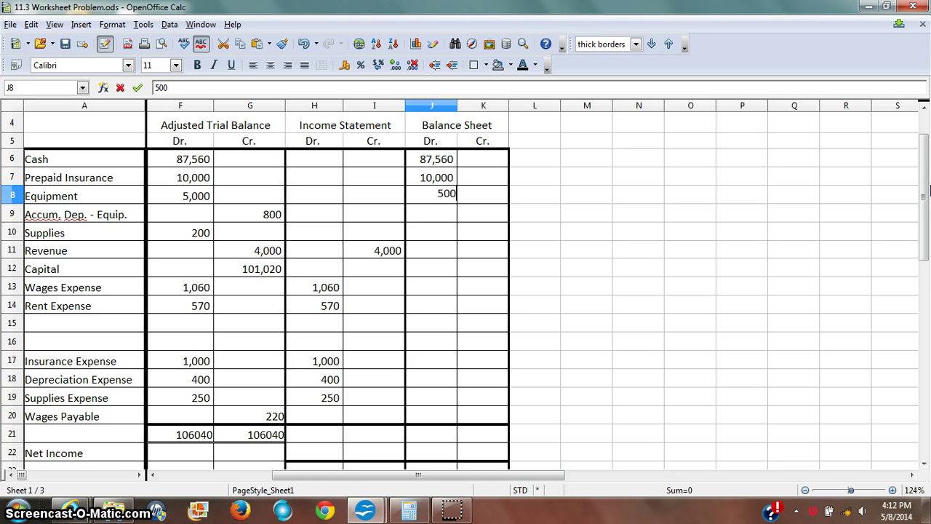
pyautogui.press('Return')
pyautogui.press('Right')
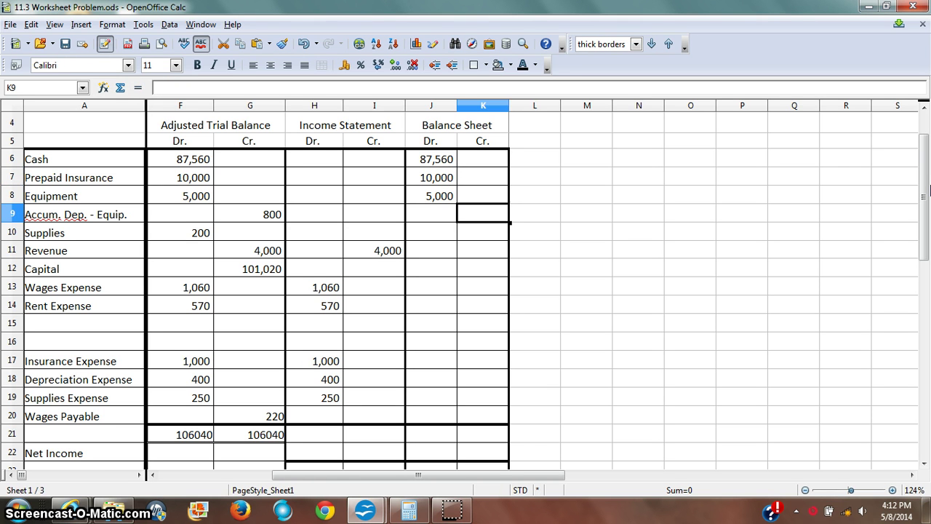
pyautogui.write('800')
pyautogui.press('Return')
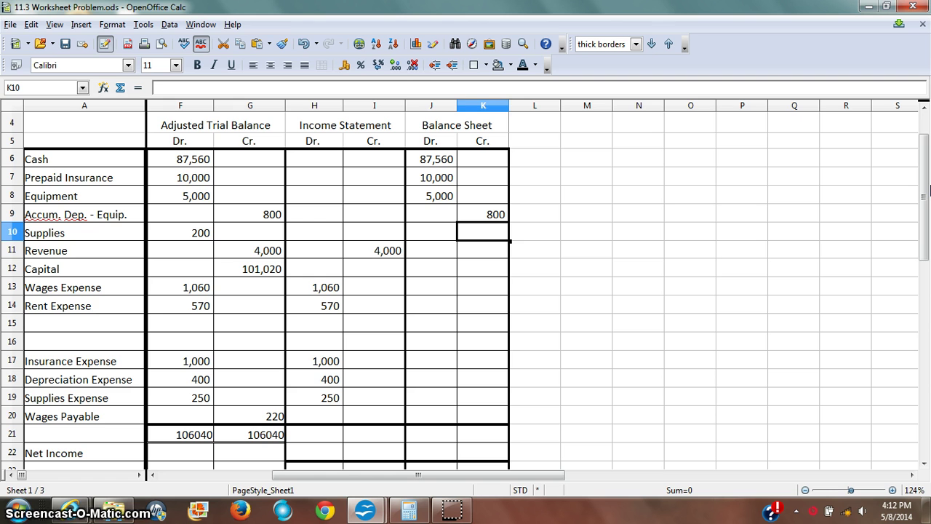
pyautogui.press('Left')
pyautogui.press('Return')
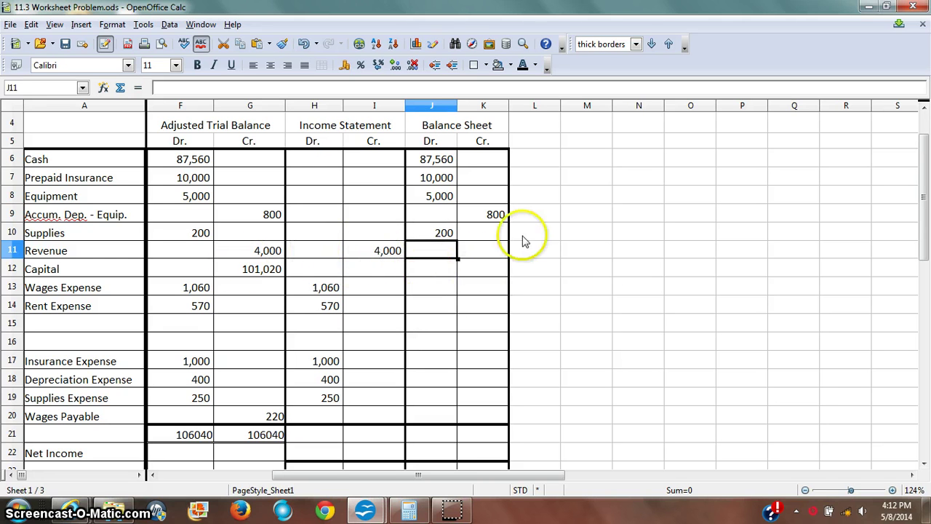
# Enter the 101,020 capital credit in K12 and 220 wages payable in K20
pyautogui.click(484, 267)
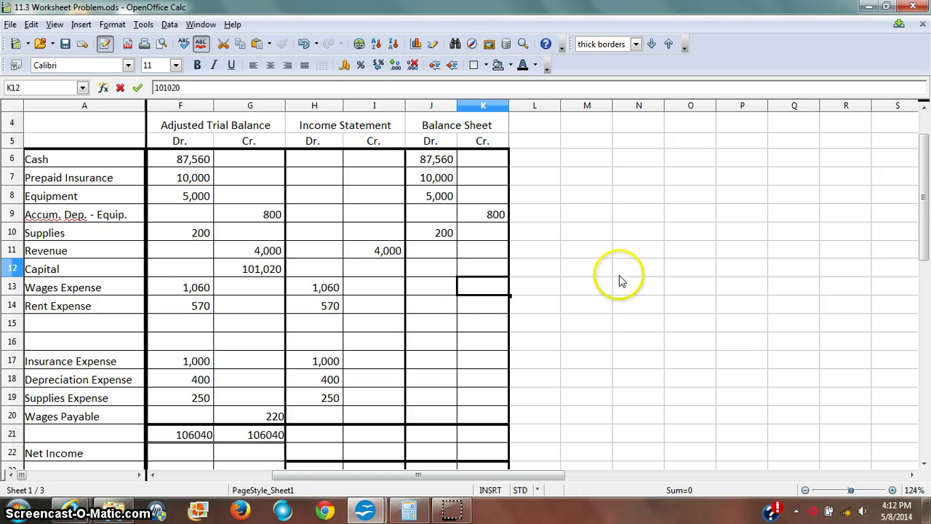
pyautogui.write('101020')
pyautogui.press('Return')
pyautogui.click(422, 291)
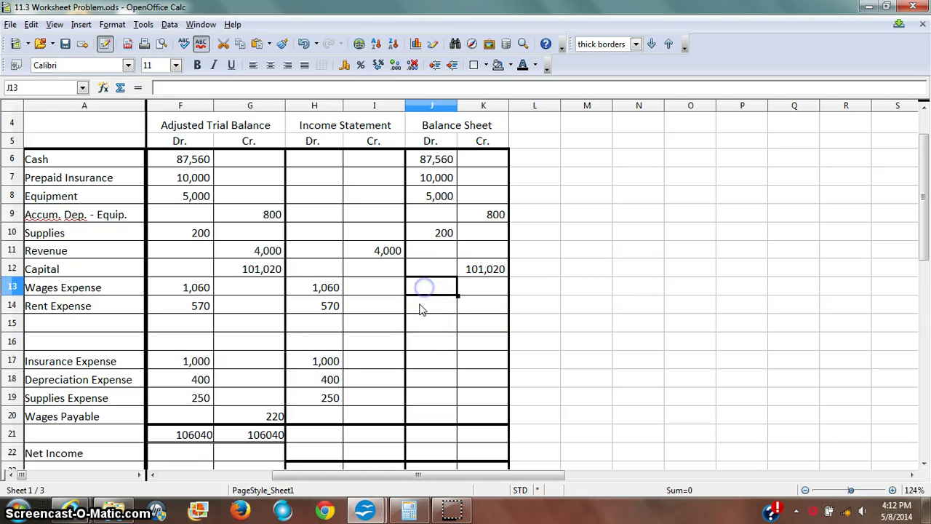
pyautogui.click(331, 359)
pyautogui.click(331, 380)
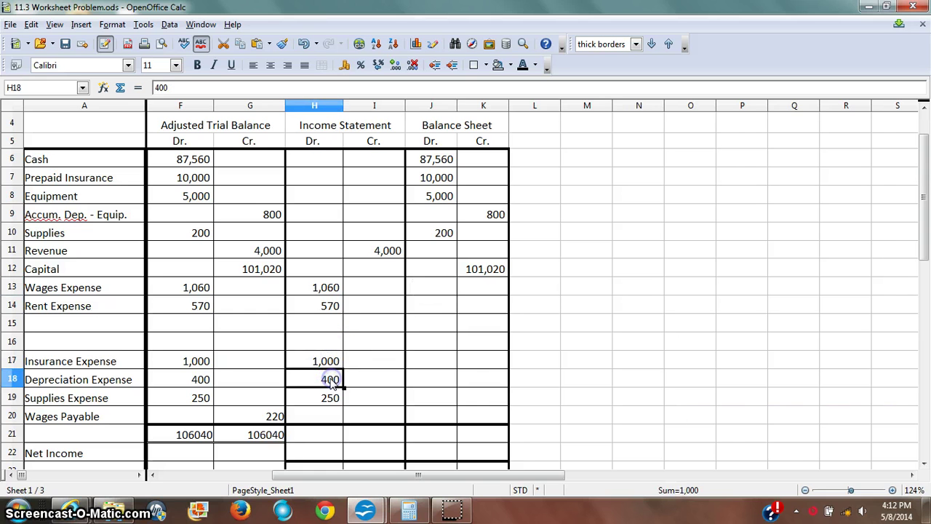
pyautogui.click(330, 401)
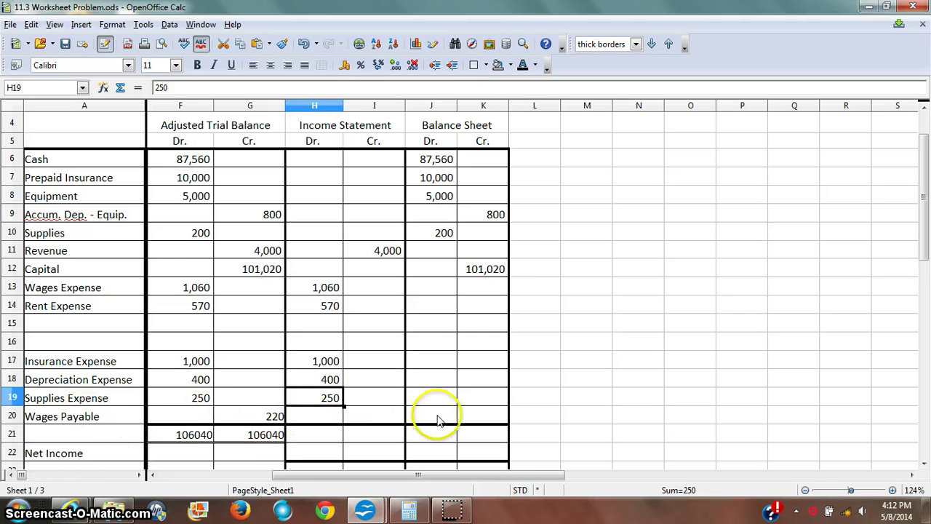
pyautogui.click(491, 417)
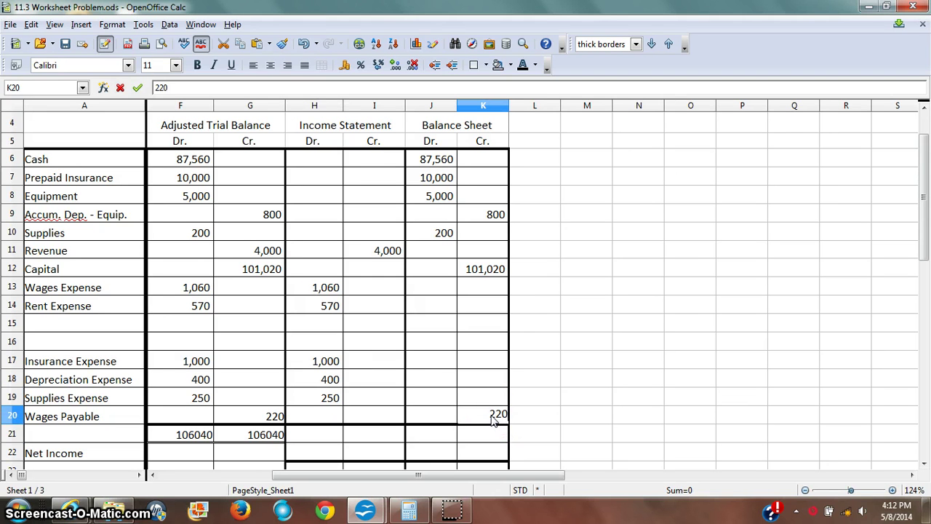
pyautogui.press('Return')
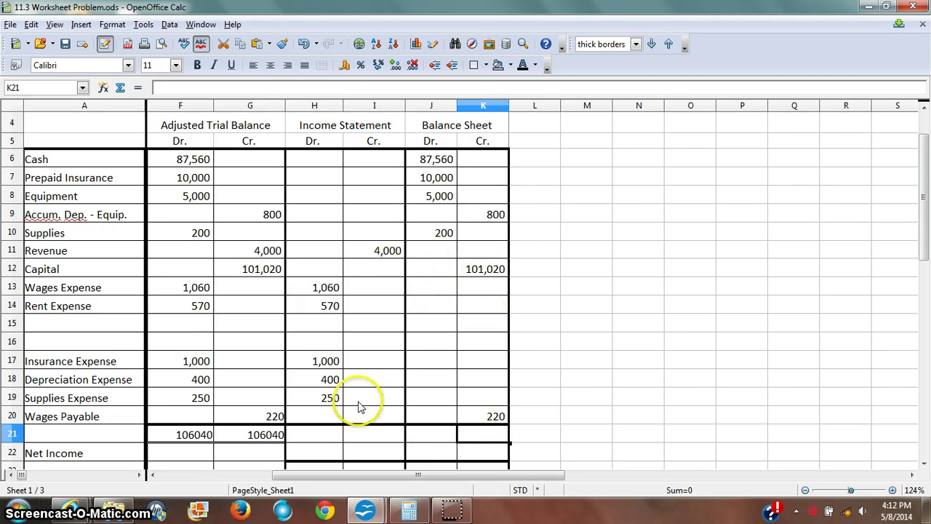
# Clear the Net Income label from cell A22
pyautogui.click(407, 507)
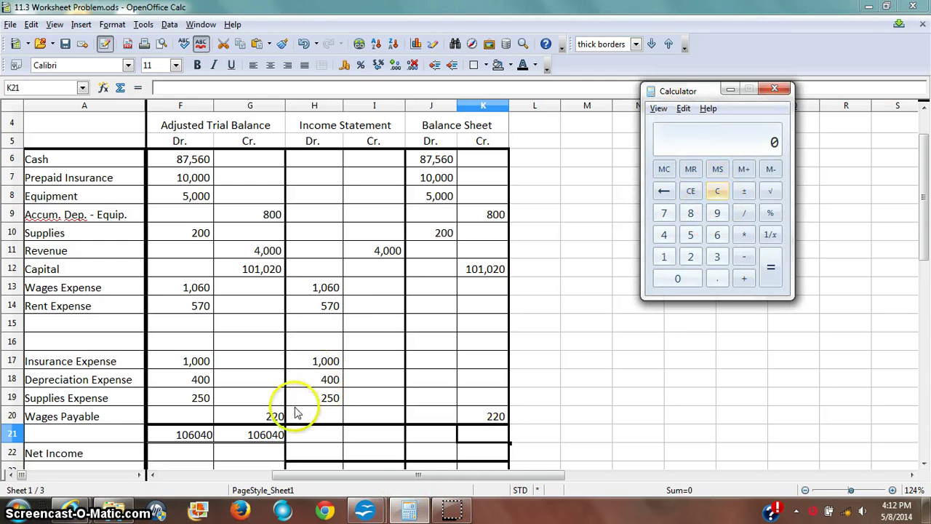
pyautogui.moveTo(308, 435); pyautogui.dragTo(460, 435)
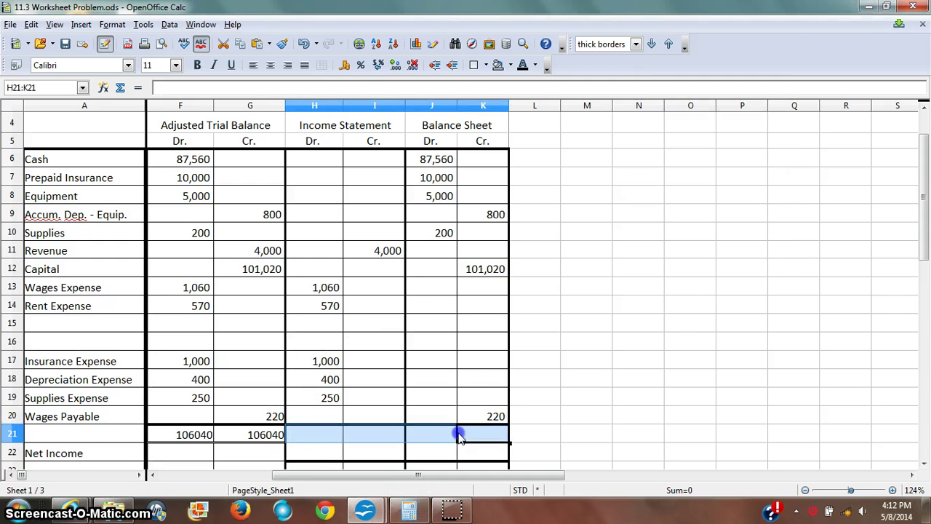
pyautogui.click(91, 451)
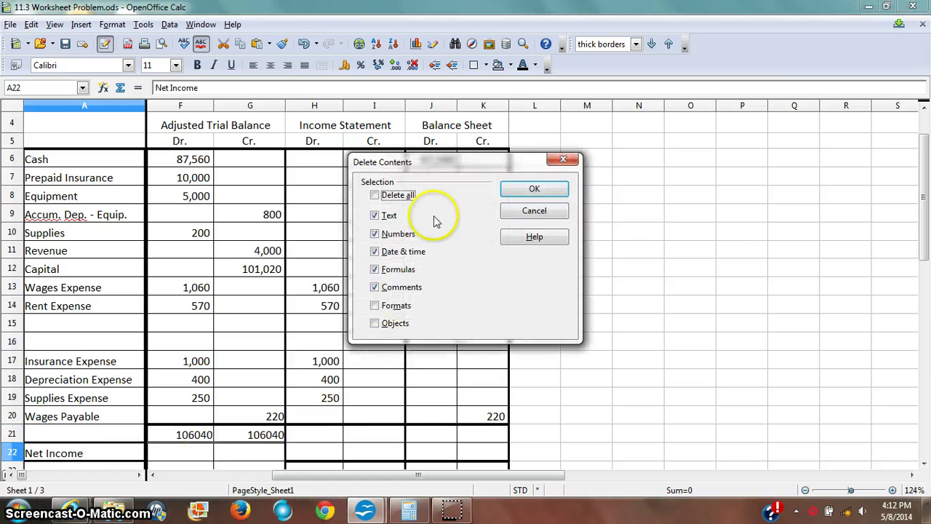
pyautogui.click(522, 190)
# Enter the 4000 Income Statement credit total in I21
pyautogui.press('XF86Calculator')
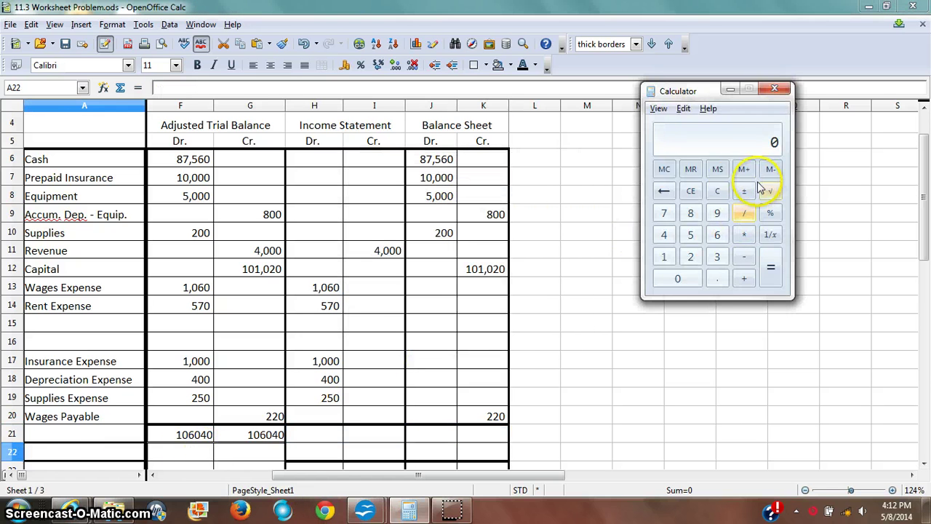
pyautogui.write('000')
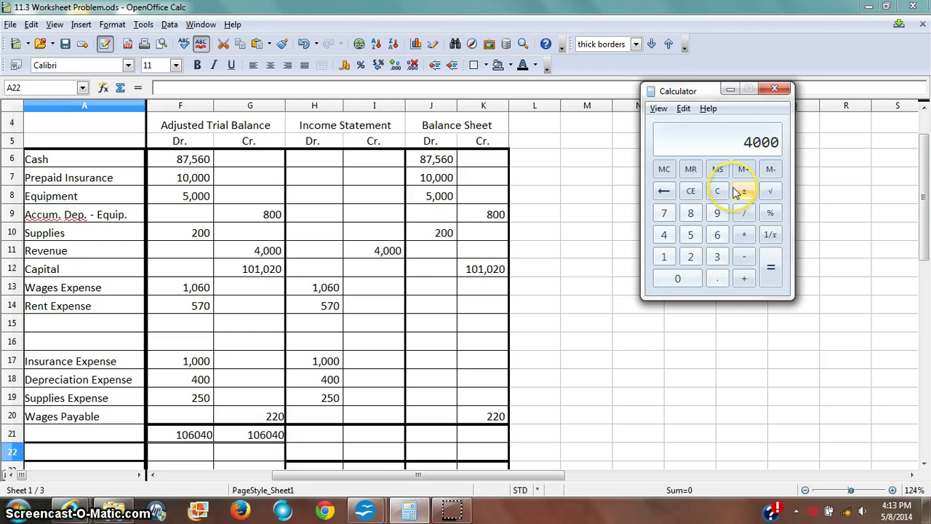
pyautogui.click(386, 434)
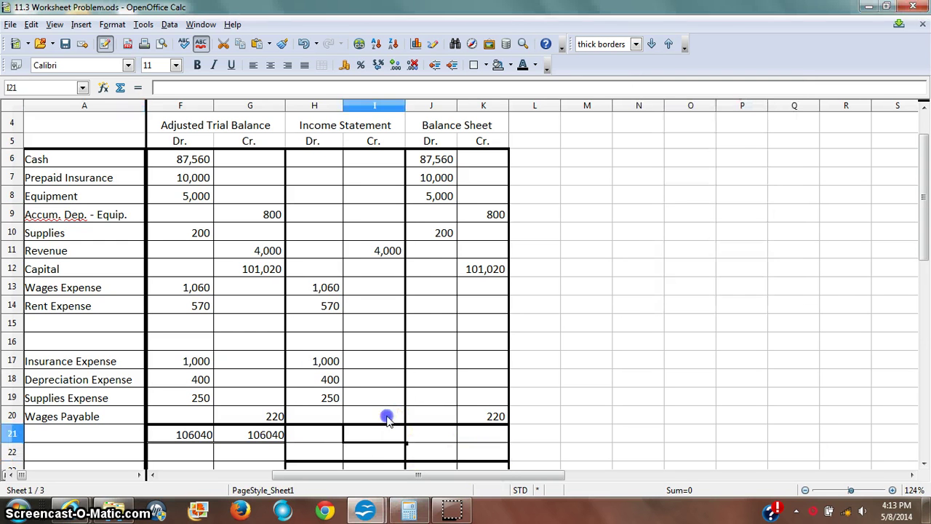
pyautogui.write('4000')
pyautogui.press('Return')
# Sum the expenses in Calculator and enter the 3280 debit total in H21
pyautogui.hotkey('alt', 'Tab')
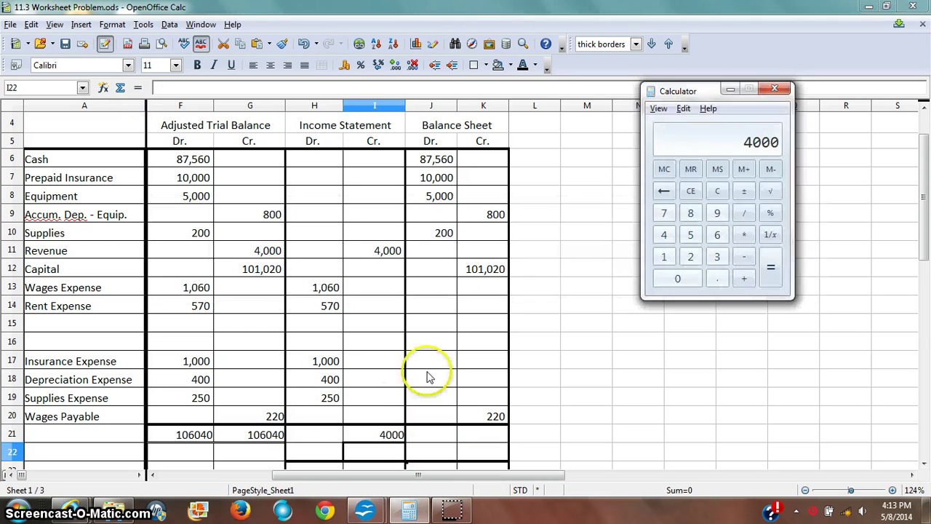
pyautogui.click(717, 191)
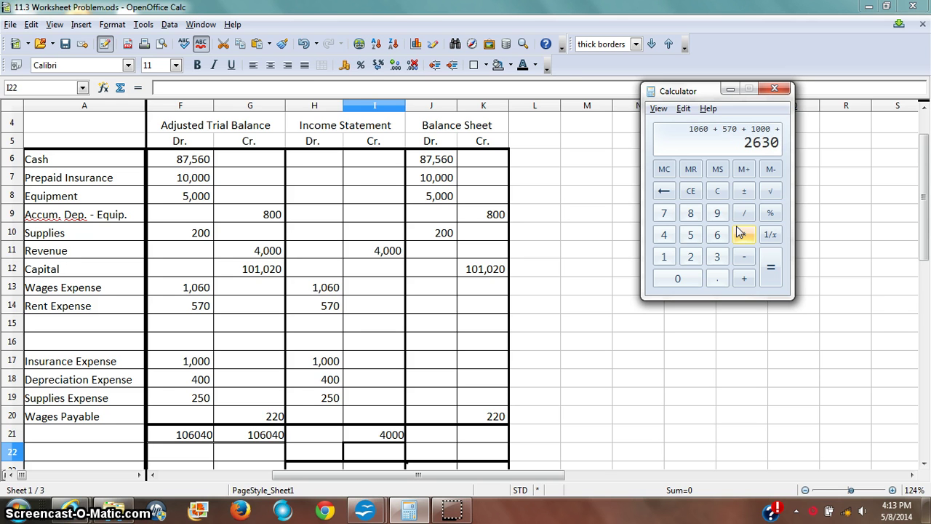
pyautogui.write('00')
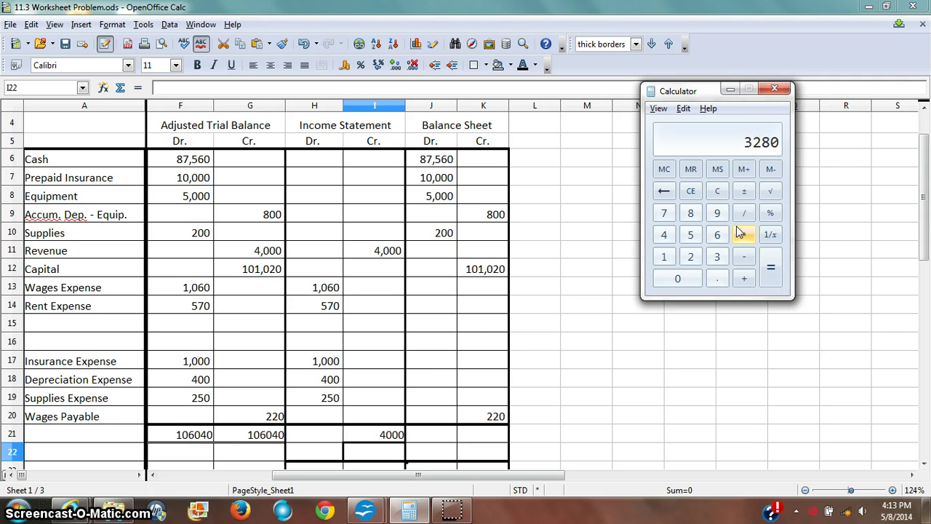
pyautogui.click(323, 436)
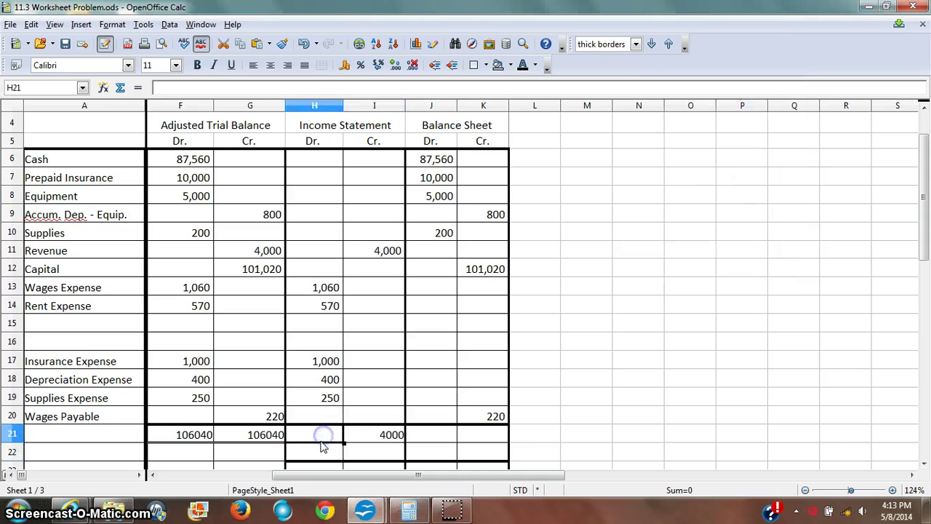
pyautogui.write('3280')
pyautogui.press('Return')
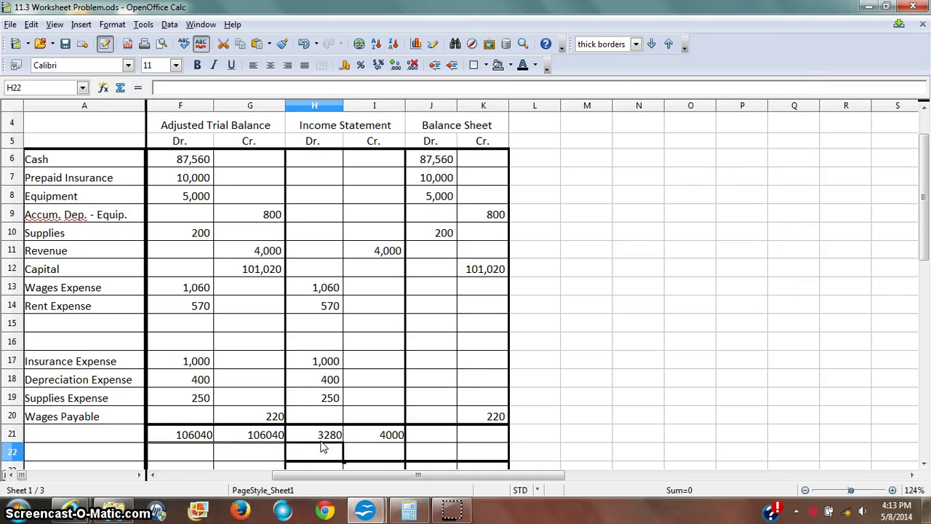
pyautogui.click(422, 436)
pyautogui.hotkey('alt', 'Tab')
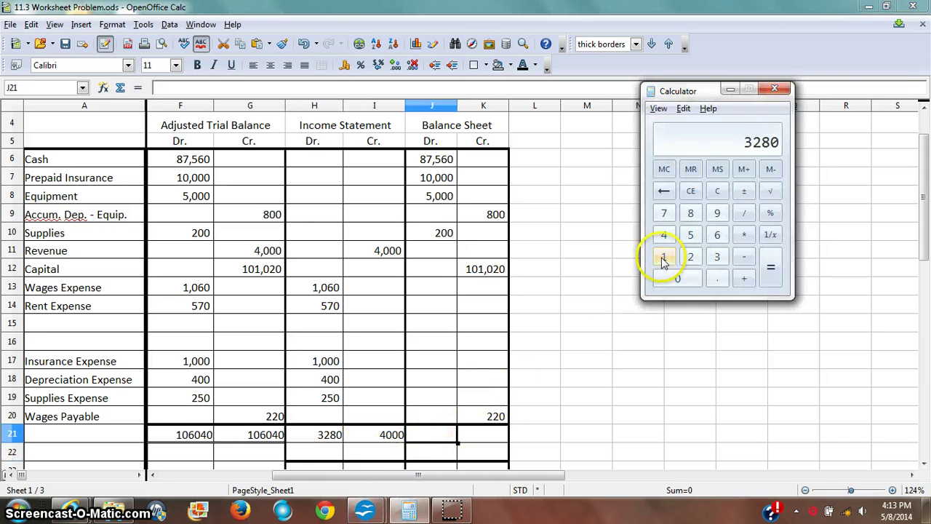
# Sum the Balance Sheet debits in Calculator and enter 102760 in J21
pyautogui.click(717, 193)
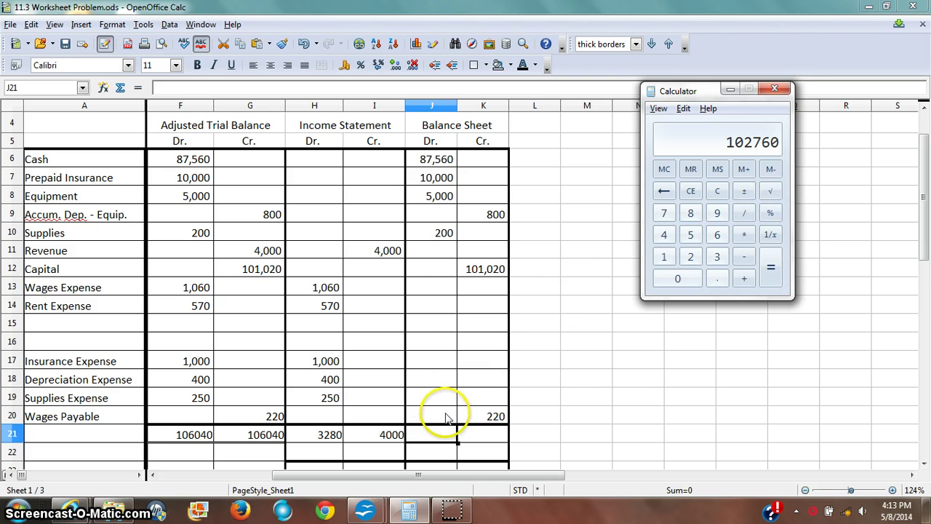
pyautogui.click(440, 435)
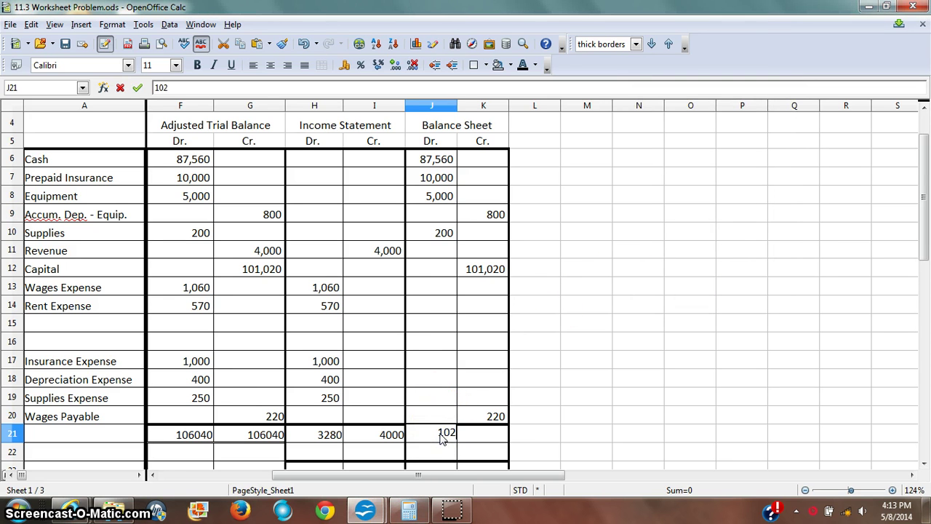
pyautogui.press('Return')
# Sum the Balance Sheet credits in Calculator and enter 102040 in K21
pyautogui.hotkey('alt', 'Tab')
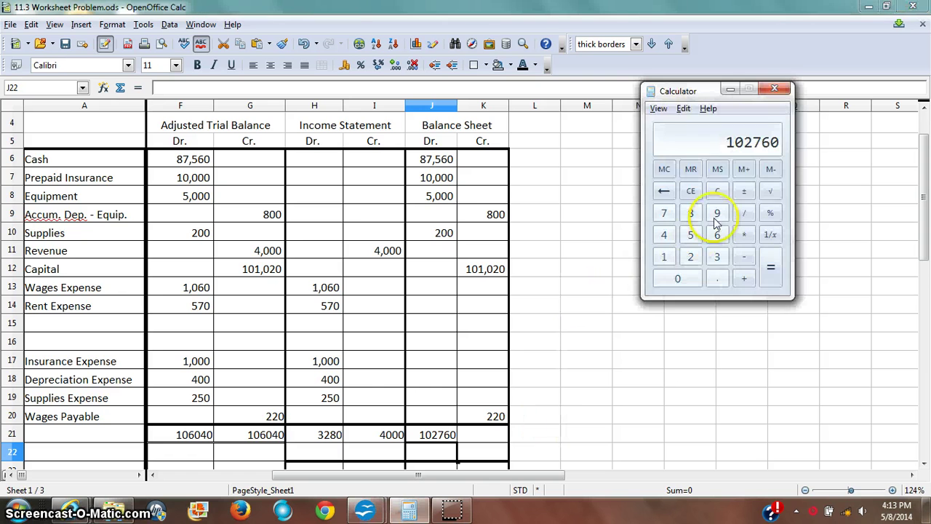
pyautogui.click(718, 192)
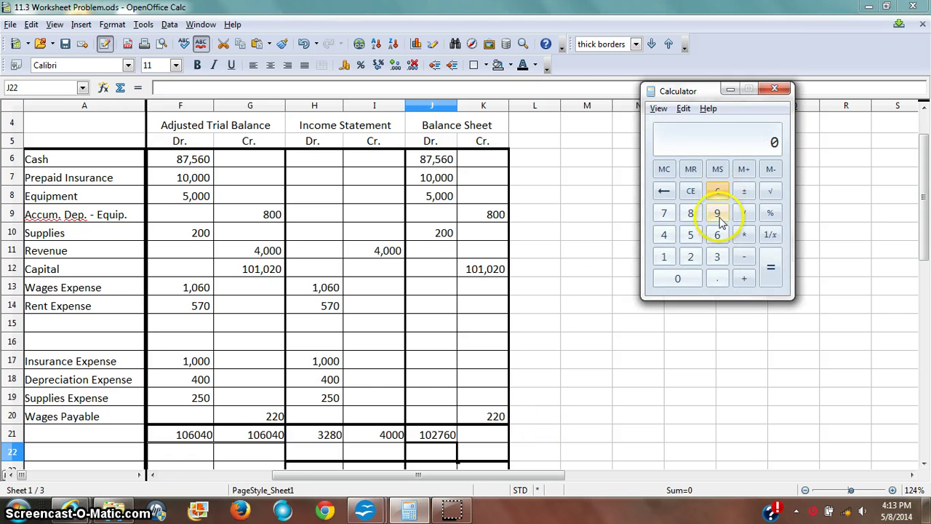
pyautogui.click(491, 213)
pyautogui.hotkey('alt', 'Tab')
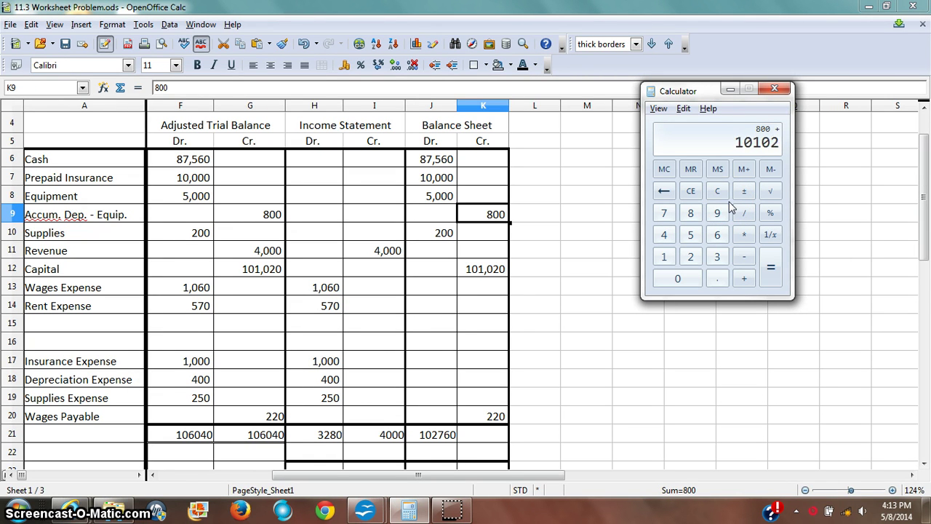
pyautogui.write('040')
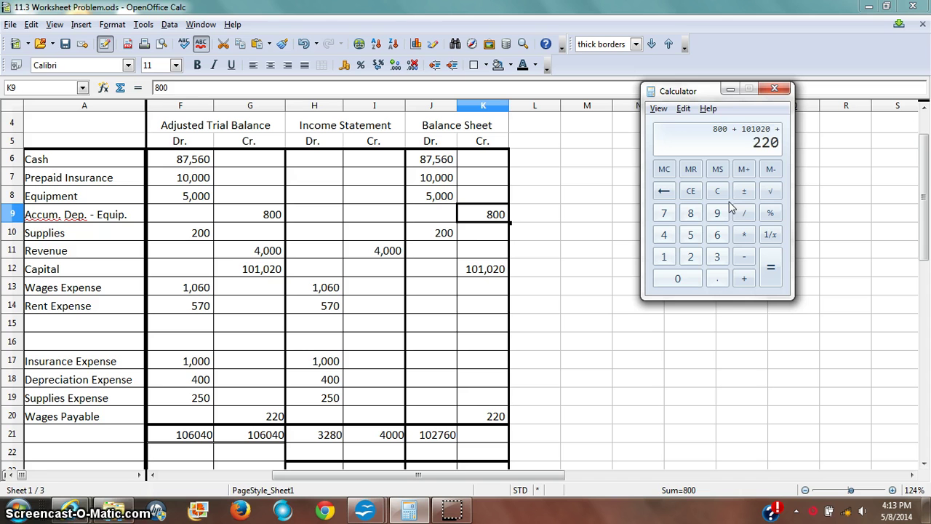
pyautogui.click(473, 440)
pyautogui.write('10204')
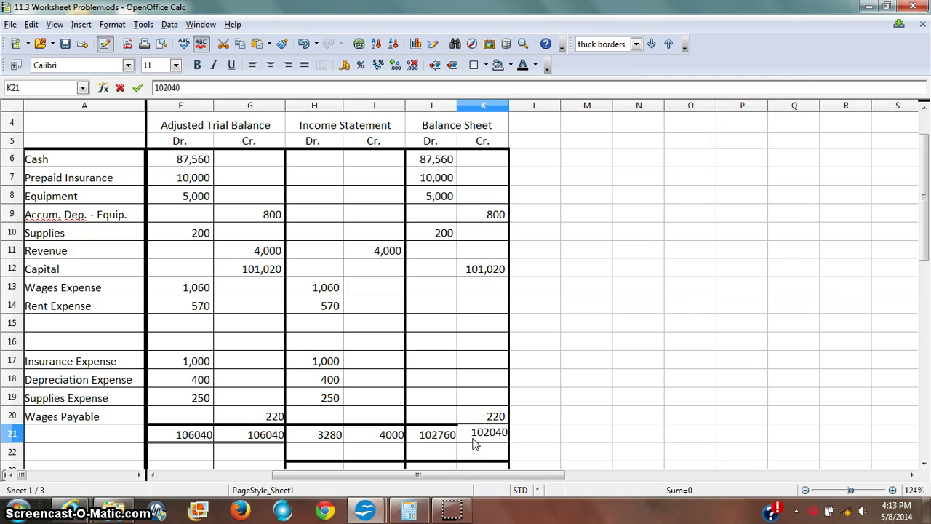
pyautogui.write('0')
pyautogui.press('Return')
pyautogui.hotkey('alt', 'Tab')
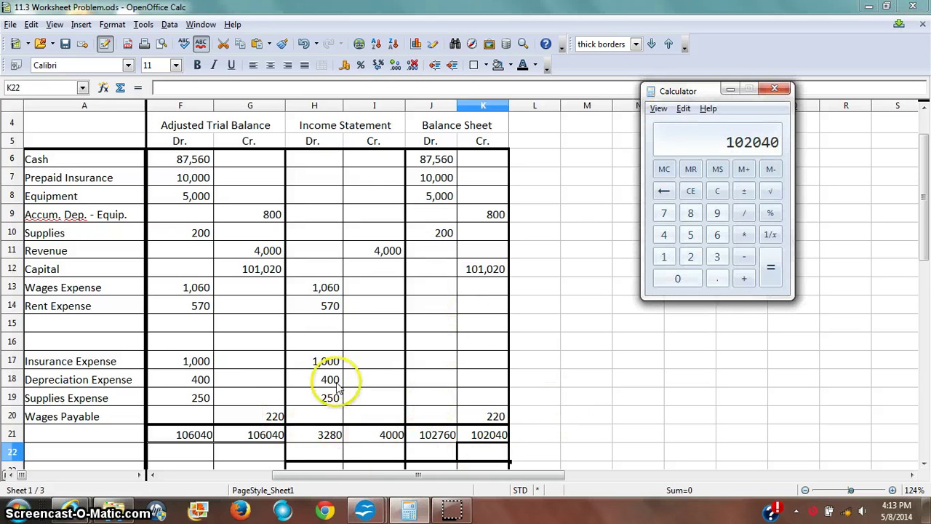
# Compute 4000 minus 3280 in Calculator and enter the 720 net income in H22
pyautogui.click(380, 441)
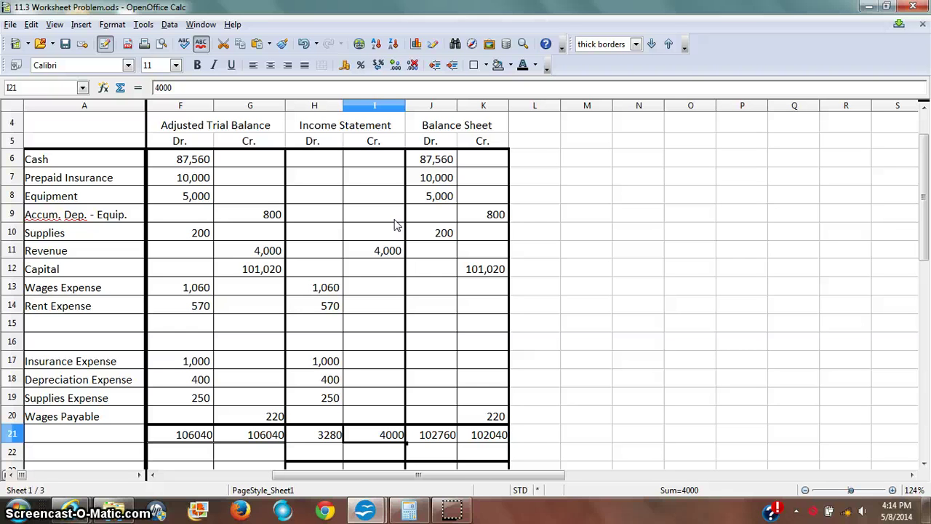
pyautogui.click(408, 511)
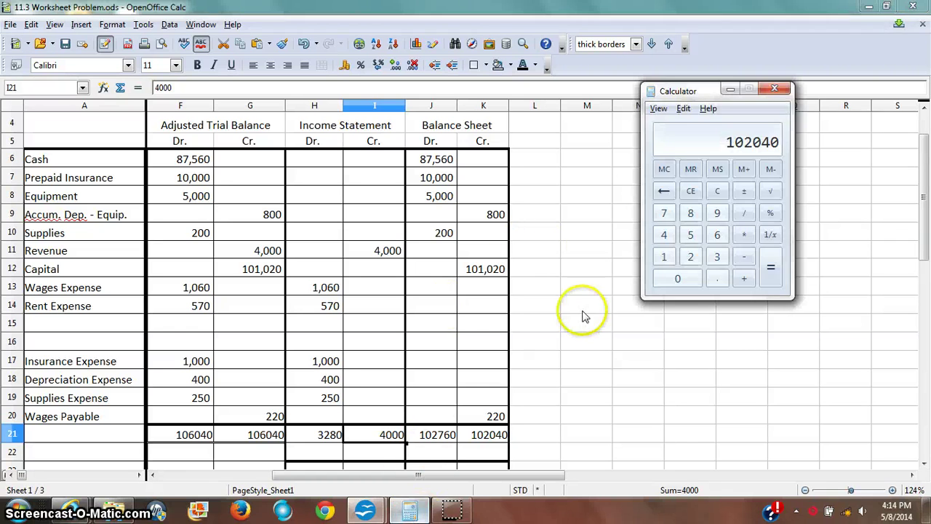
pyautogui.click(717, 190)
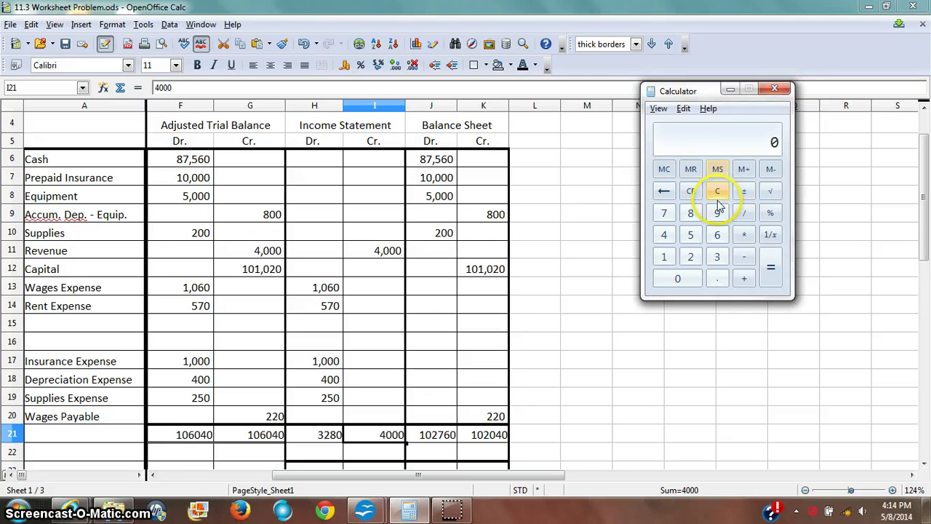
pyautogui.write('40')
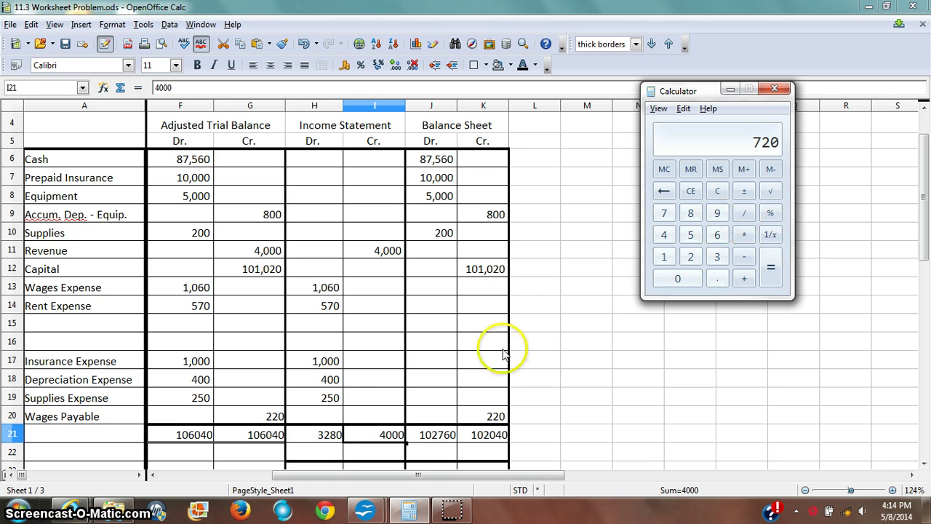
pyautogui.click(324, 453)
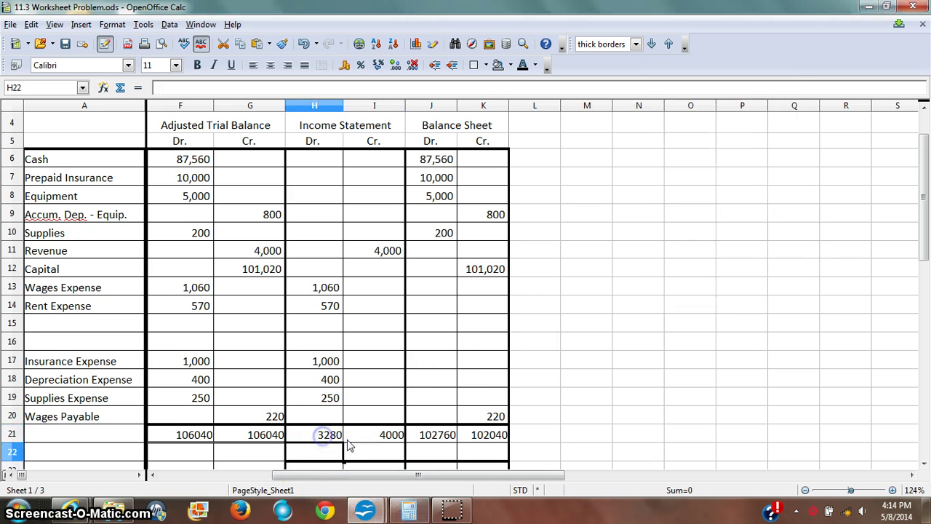
pyautogui.scroll(-1, 348, 445)
pyautogui.click(324, 397)
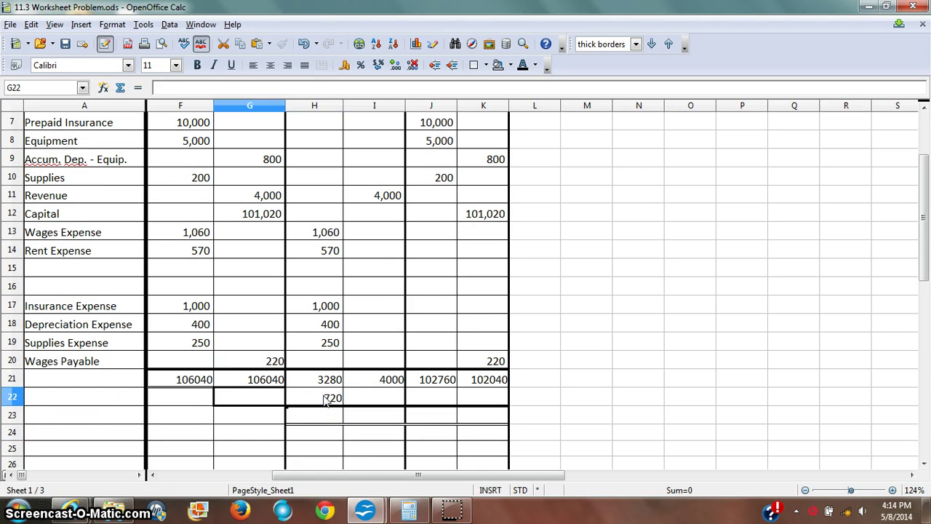
pyautogui.click(379, 323)
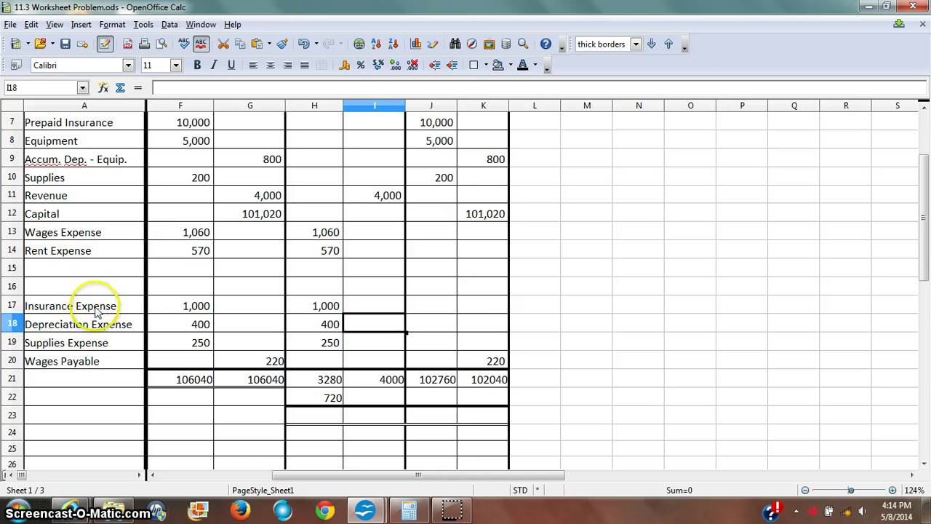
# Label cell A22 'Net Income'
pyautogui.moveTo(101, 324); pyautogui.dragTo(105, 364)
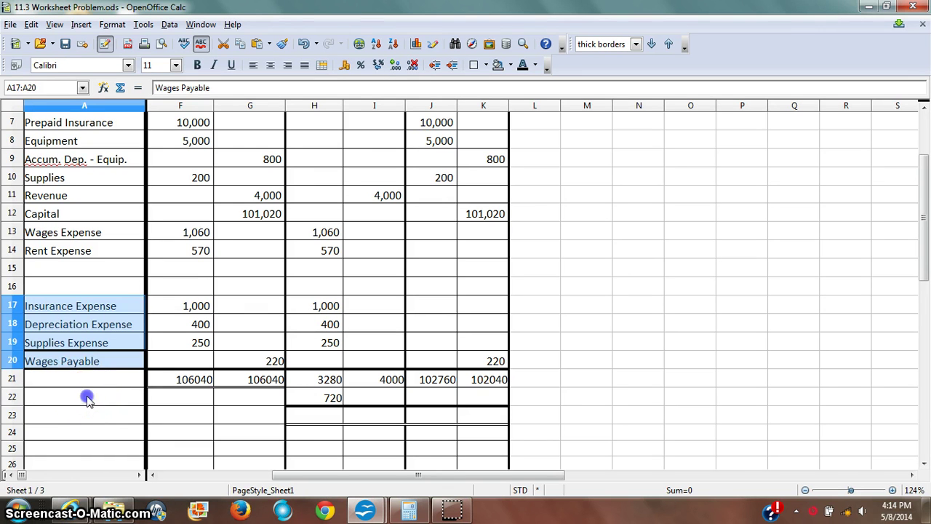
pyautogui.click(87, 397)
pyautogui.write('Net Income')
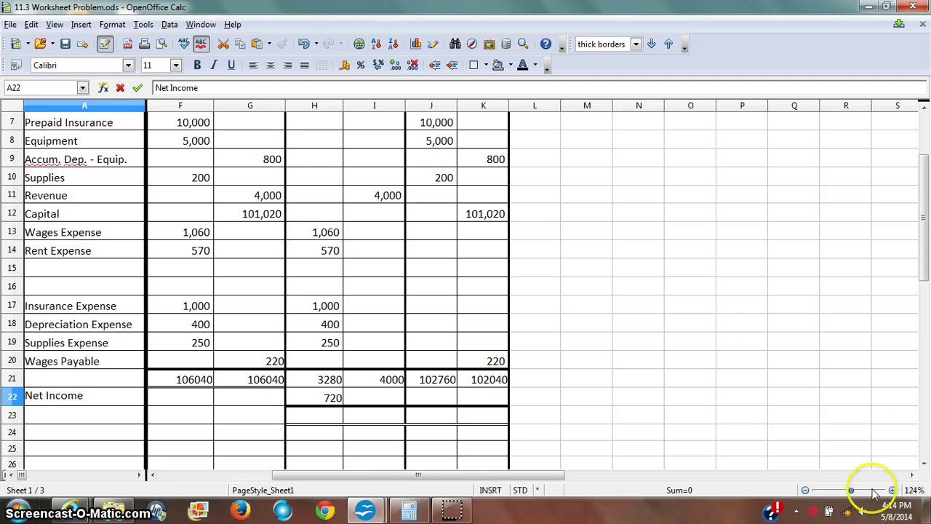
pyautogui.moveTo(405, 475); pyautogui.dragTo(305, 474)
pyautogui.press('Return')
pyautogui.scroll(2, 357, 374)
pyautogui.scroll(-2, 161, 324)
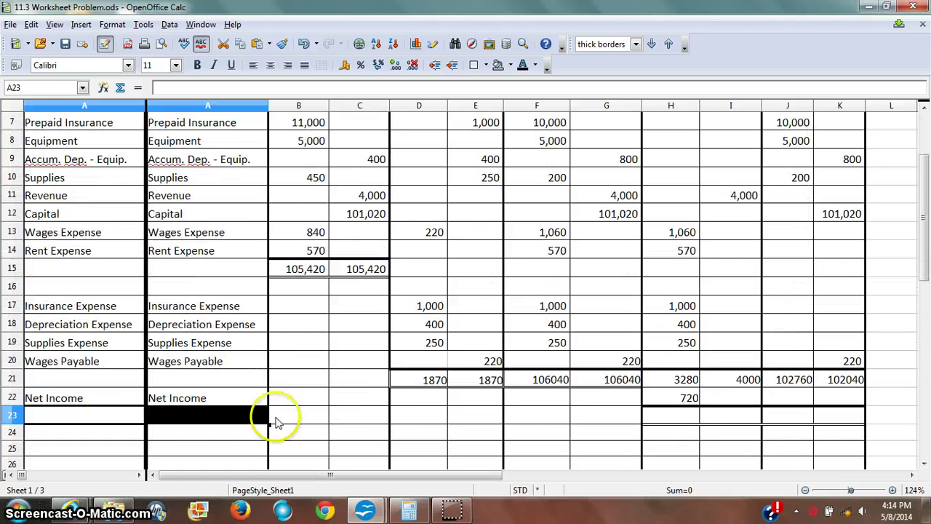
pyautogui.click(911, 476)
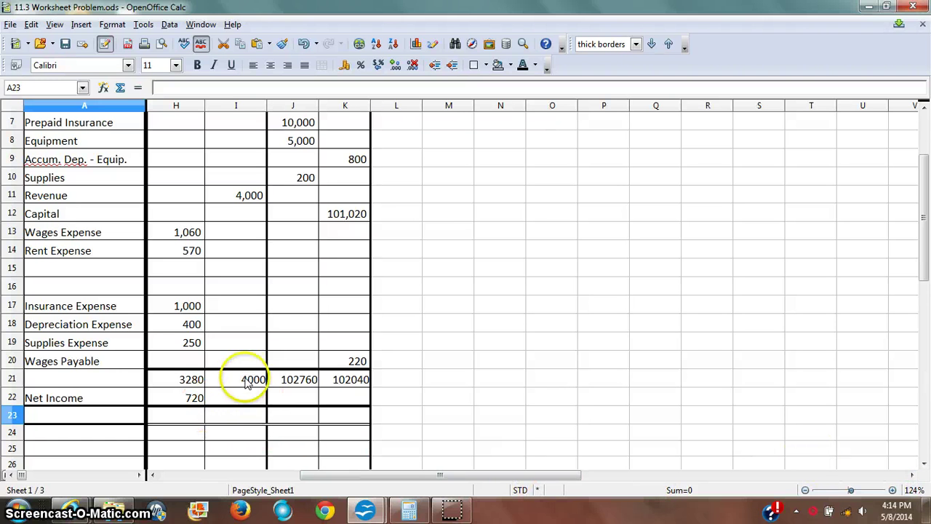
# Enter 4000 as the totals in H23 and I23
pyautogui.click(185, 417)
pyautogui.press('Return')
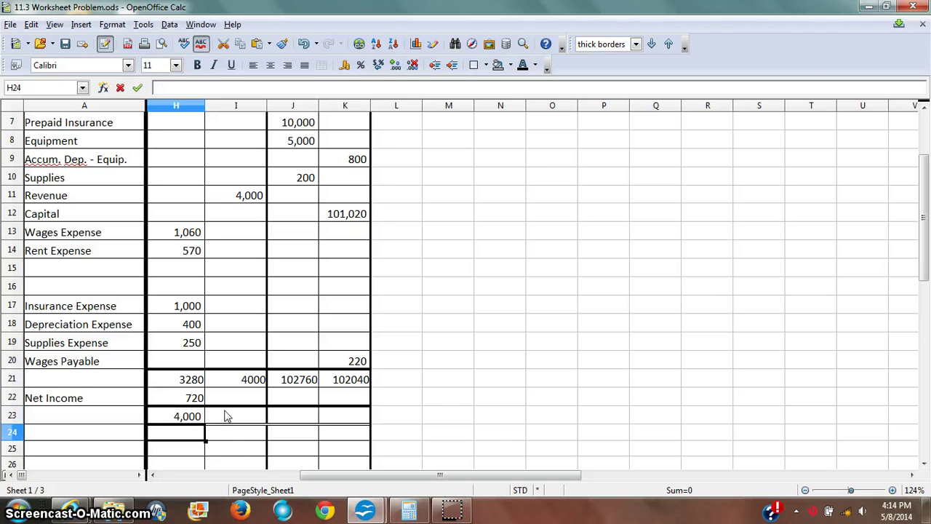
pyautogui.click(225, 416)
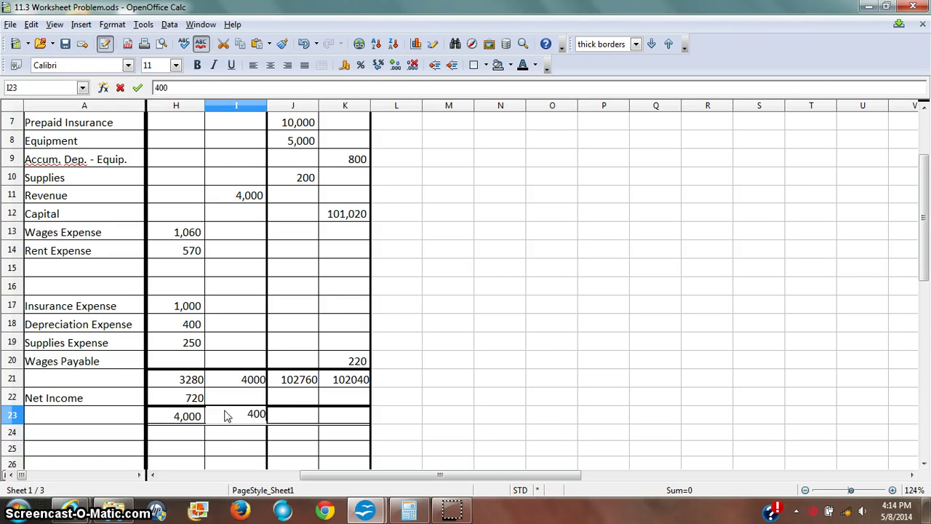
pyautogui.press('Return')
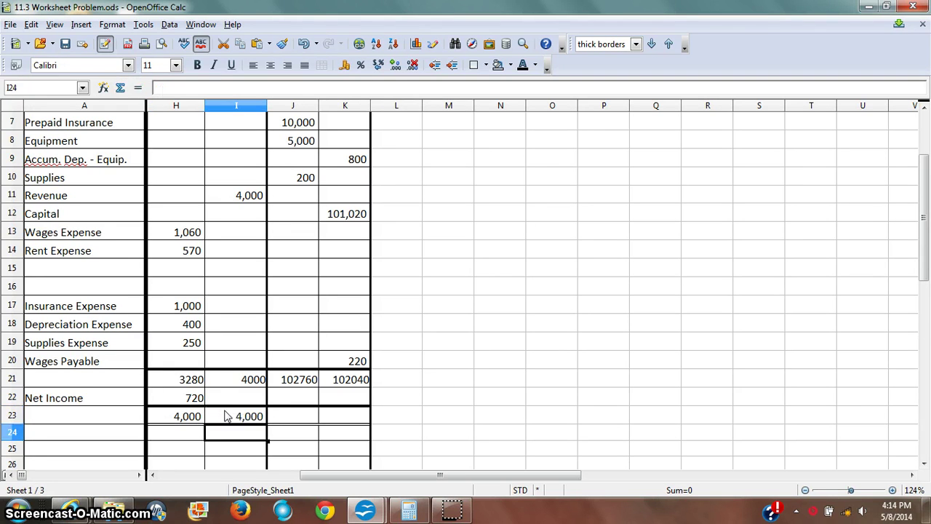
# Review the 720 net income and select the 102040 Balance Sheet credit total through K22
pyautogui.click(171, 397)
pyautogui.scroll(2, 196, 371)
pyautogui.scroll(-2, 225, 349)
pyautogui.scroll(2, 235, 340)
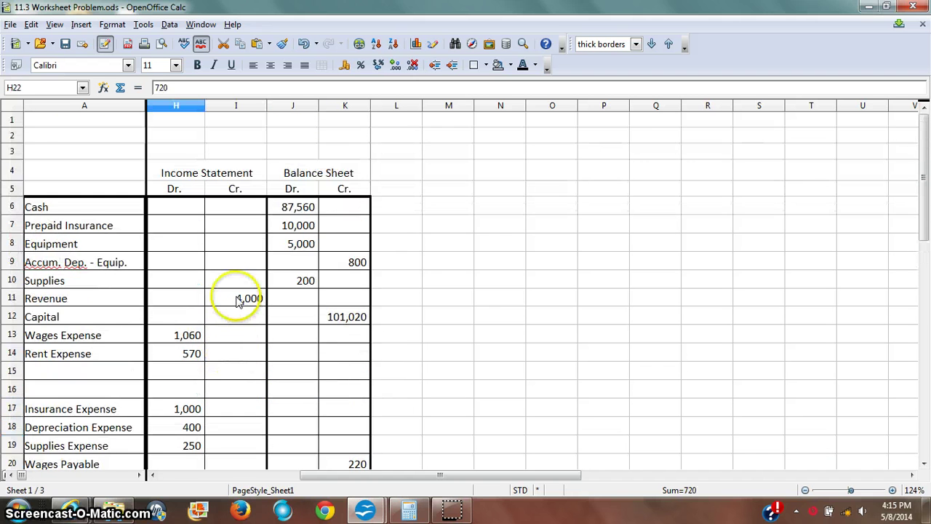
pyautogui.scroll(-2, 260, 305)
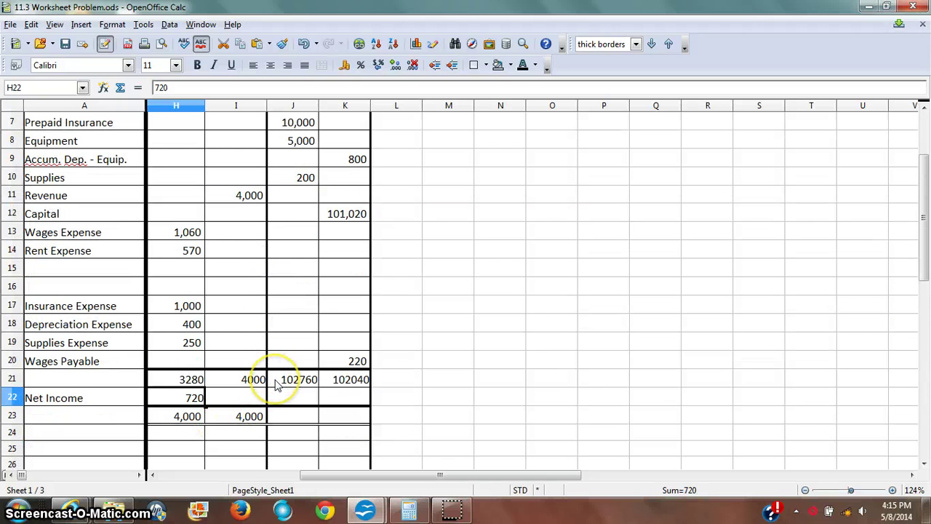
pyautogui.scroll(2, 185, 262)
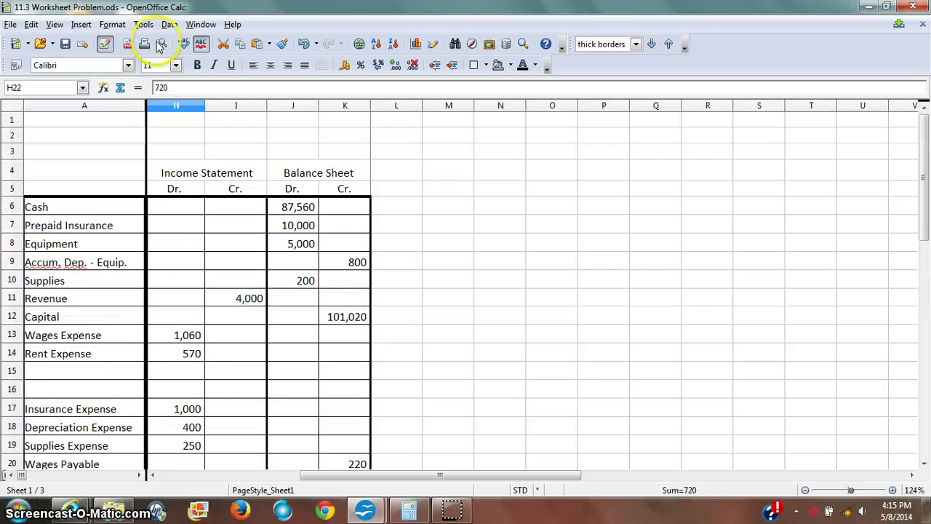
pyautogui.click(180, 189)
pyautogui.scroll(-2, 305, 176)
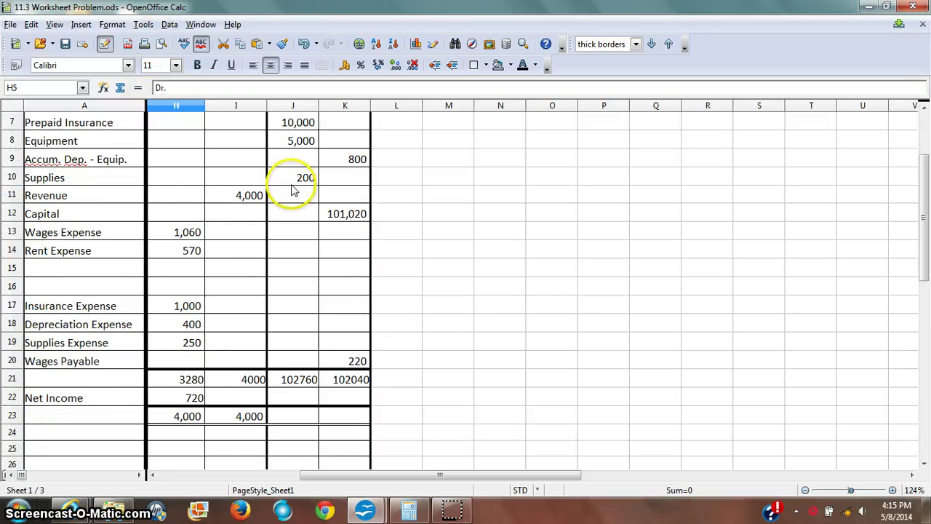
pyautogui.scroll(1, 309, 176)
pyautogui.click(352, 437)
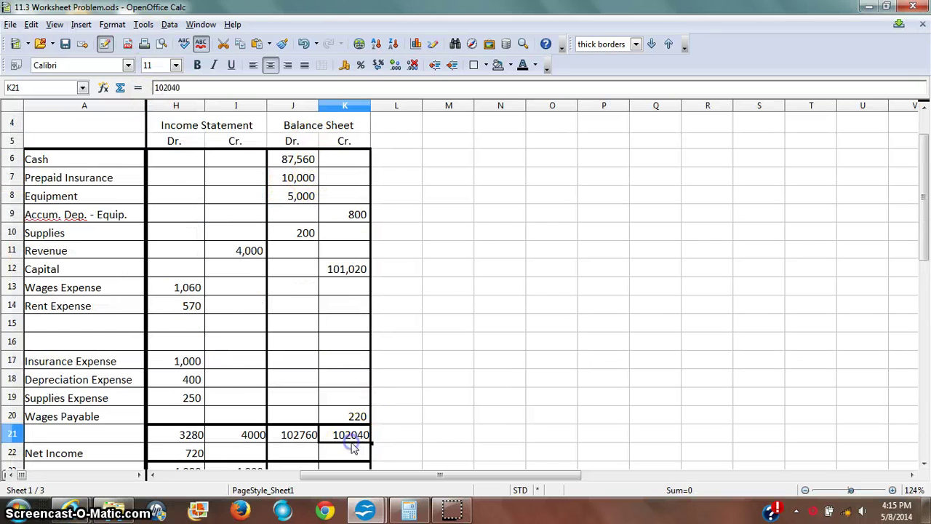
pyautogui.keyDown('shift'); pyautogui.click(326, 450); pyautogui.keyUp('shift')
# Enter the 720 net income as a Balance Sheet credit in K22
pyautogui.click(331, 449)
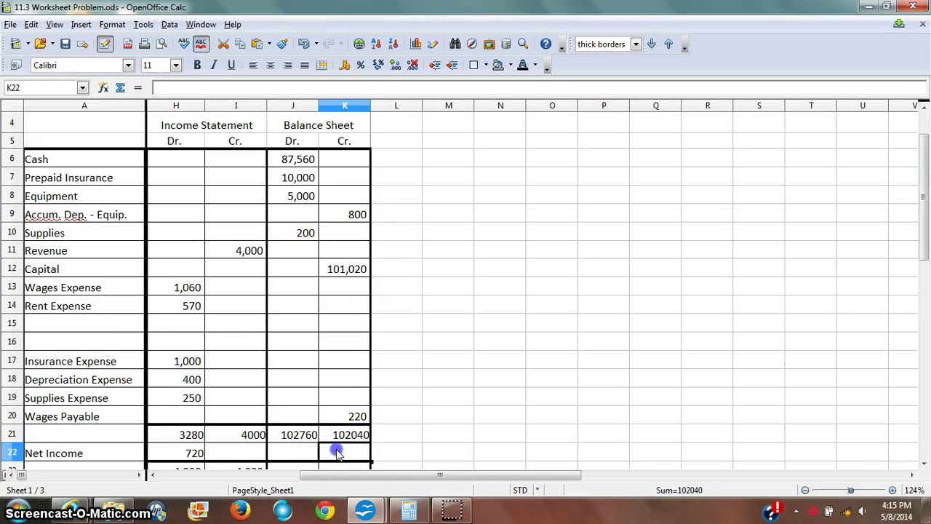
pyautogui.scroll(-2, 342, 408)
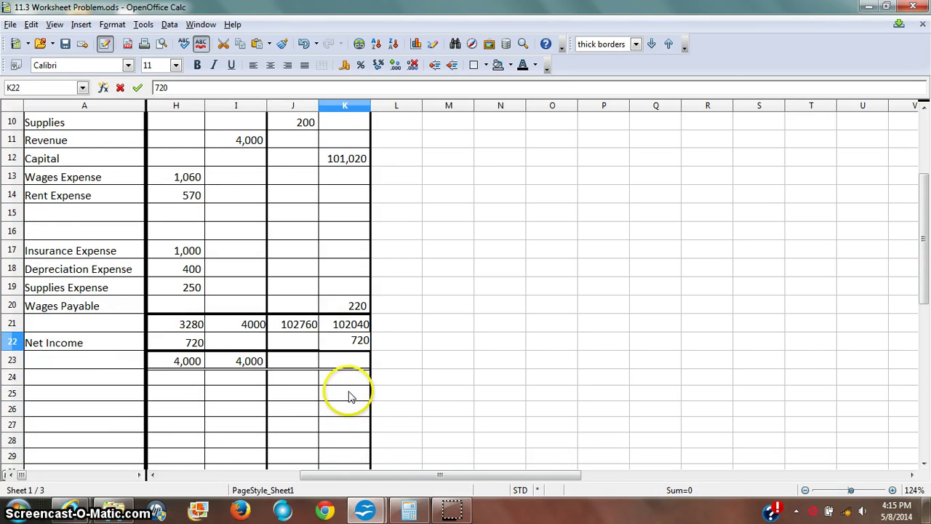
pyautogui.press('Return')
pyautogui.hotkey('alt', 'Tab')
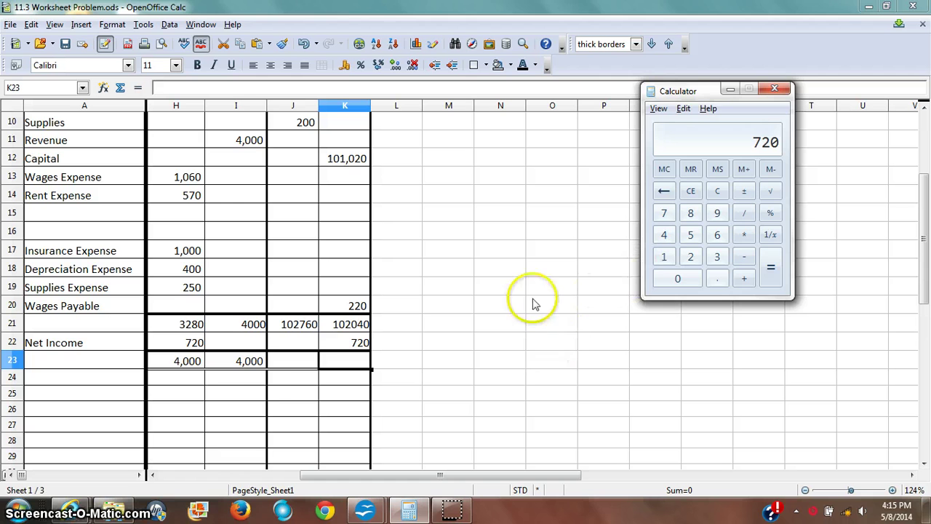
# Enter 102,760 as the Balance Sheet debit total in J23
pyautogui.click(276, 364)
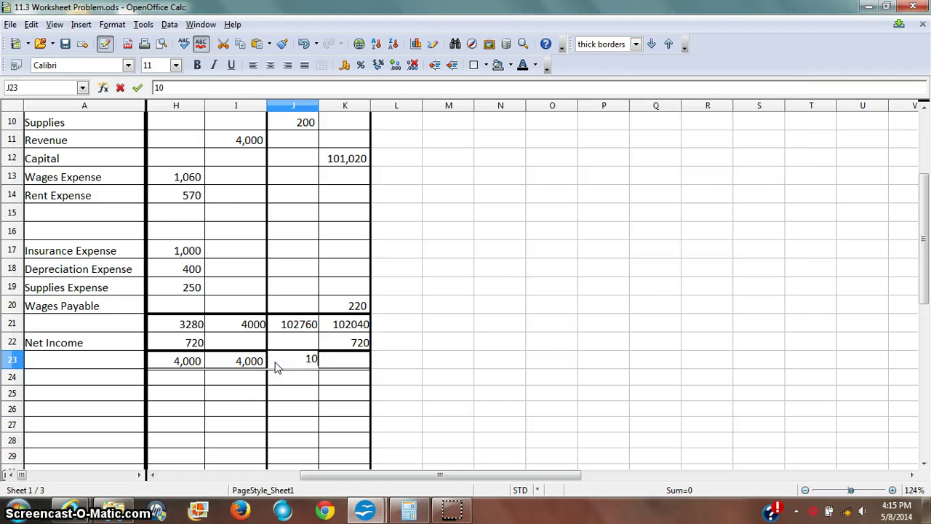
pyautogui.write('102,760')
pyautogui.press('Return')
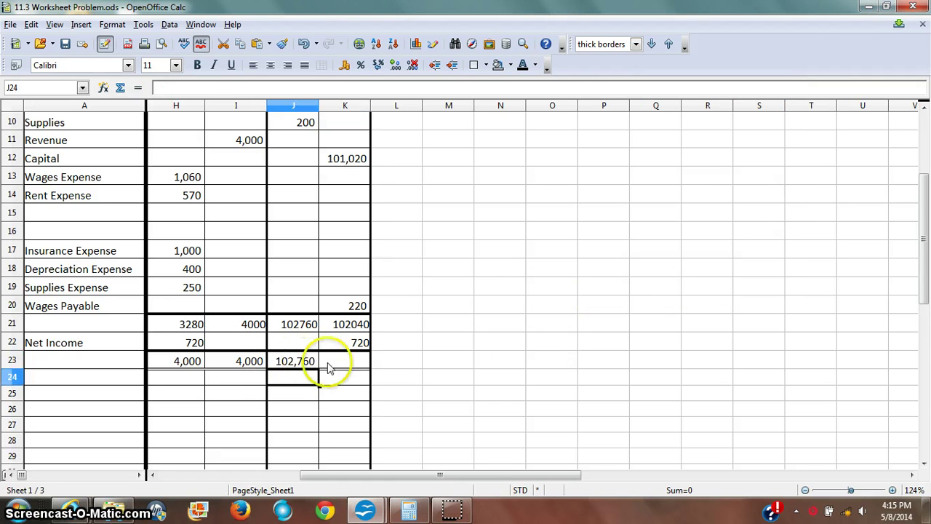
# Add 720 to the 102,040 credit total in Calculator and enter 102,760 in K23
pyautogui.click(360, 346)
pyautogui.click(356, 360)
pyautogui.hotkey('alt', 'Tab')
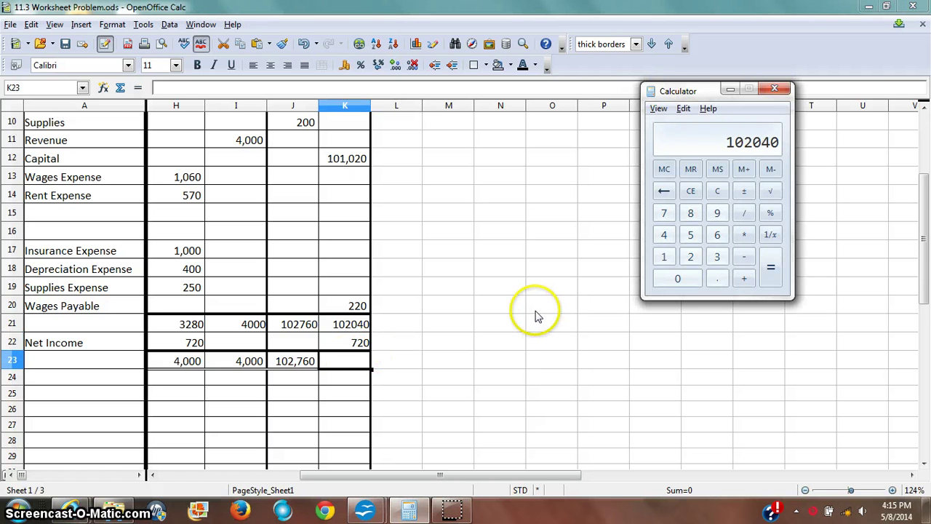
pyautogui.press('Return')
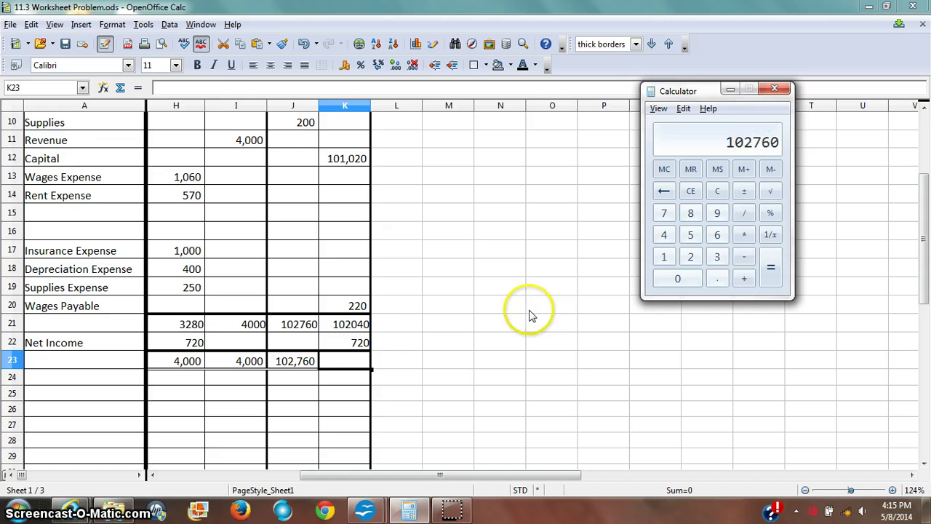
pyautogui.click(342, 361)
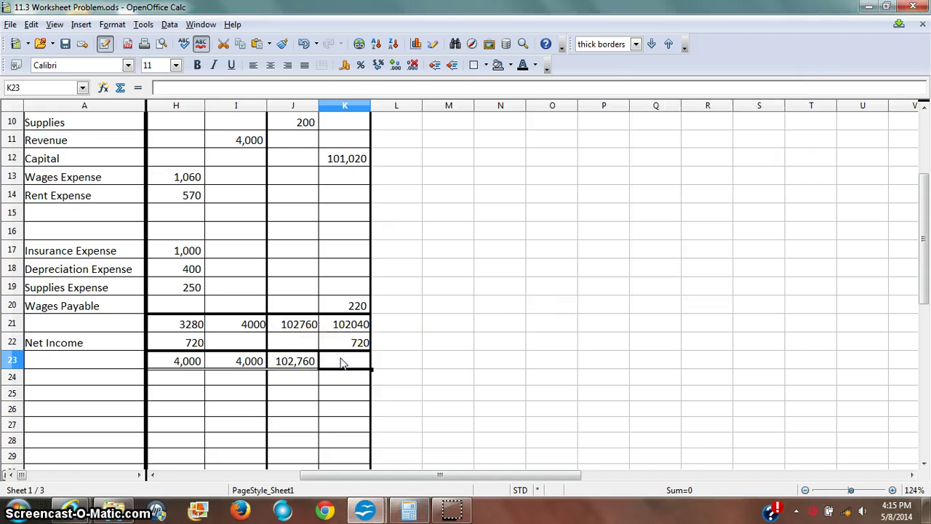
pyautogui.write('102,760')
pyautogui.press('Return')
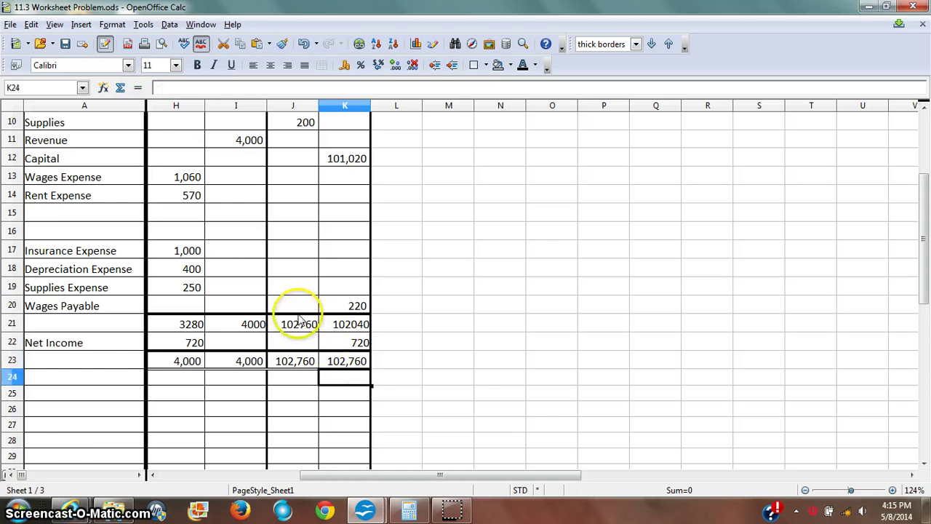
# Scroll and select ranges on the worksheet to review the balanced totals
pyautogui.click(310, 287)
pyautogui.scroll(3, 335, 277)
pyautogui.scroll(-2, 320, 418)
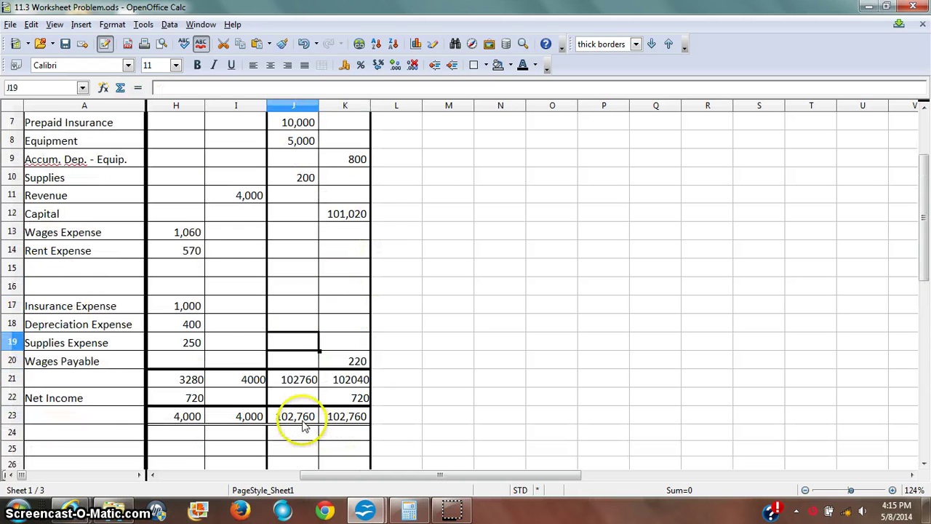
pyautogui.moveTo(343, 420); pyautogui.dragTo(312, 415)
pyautogui.scroll(1, 270, 328)
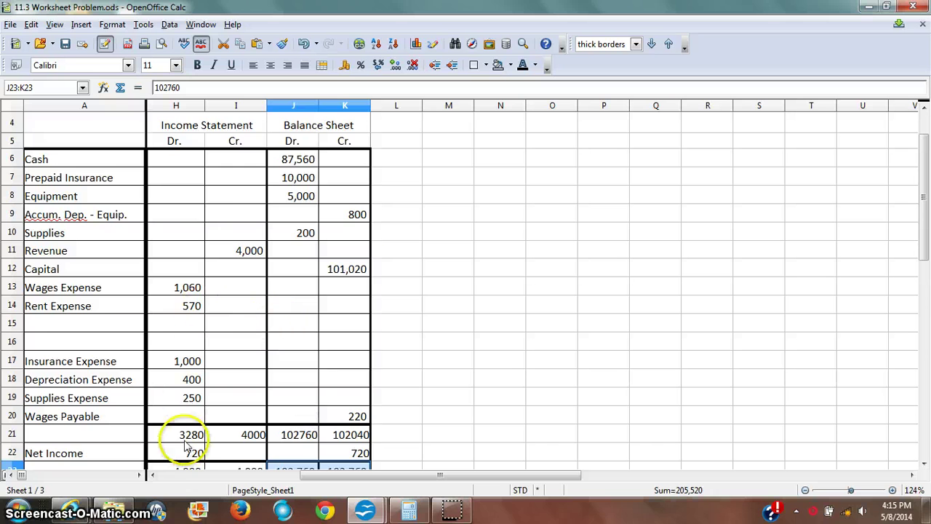
pyautogui.scroll(-1, 187, 429)
pyautogui.moveTo(186, 419); pyautogui.dragTo(245, 412)
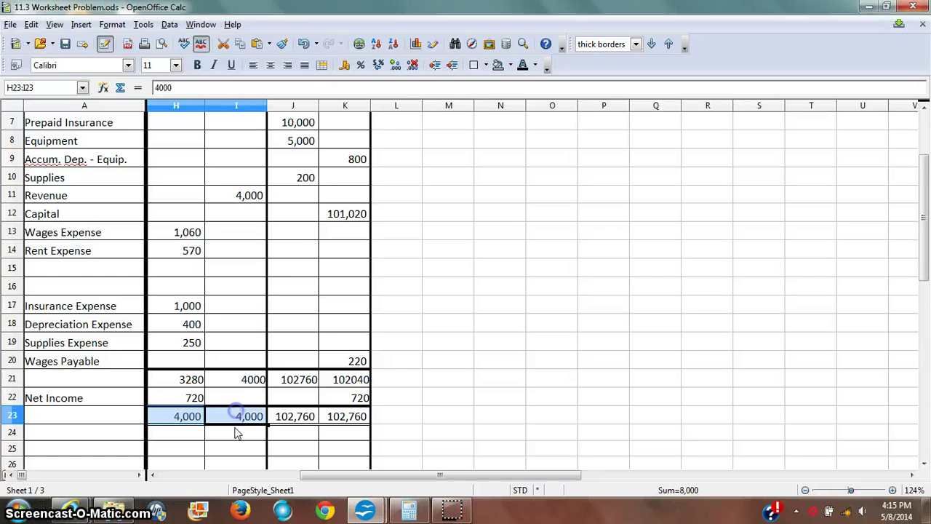
pyautogui.click(233, 433)
pyautogui.click(242, 215)
pyautogui.scroll(2, 266, 240)
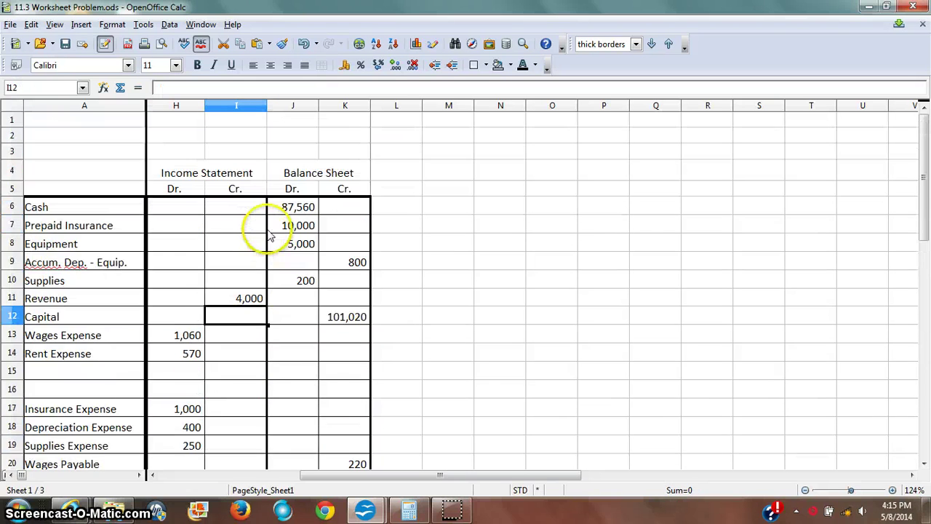
pyautogui.scroll(-1, 327, 295)
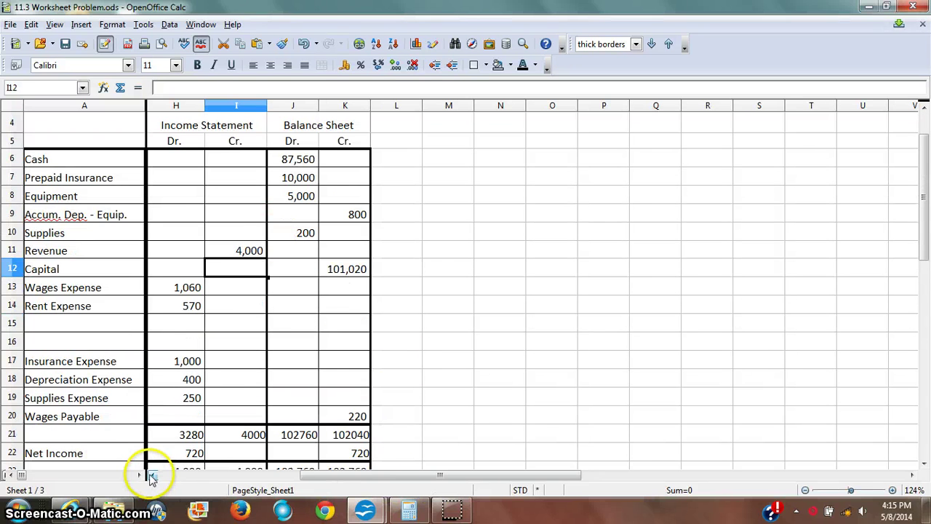